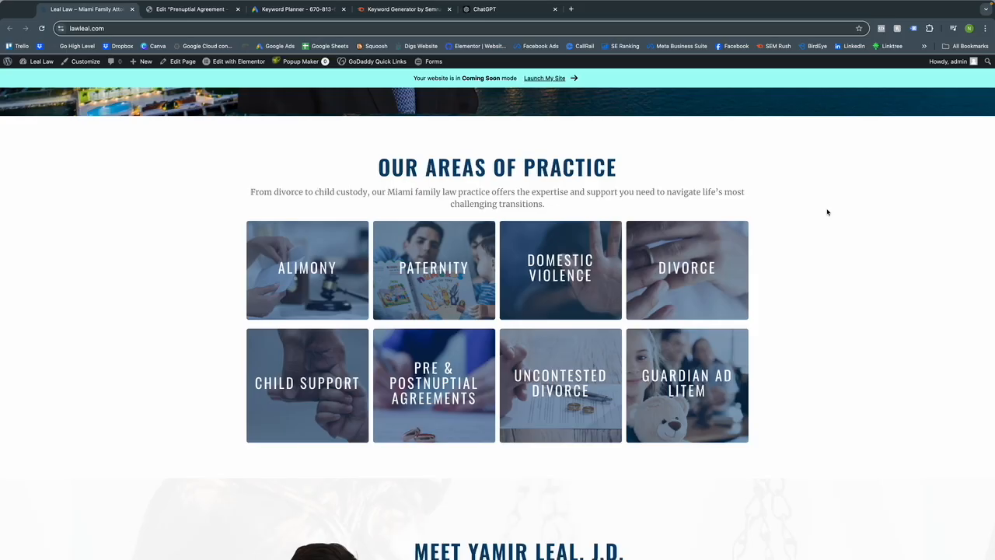
Get new Keyword Planner ideas for the seed term 'uncontested divorce'.
scroll(777, 260, up, 3)
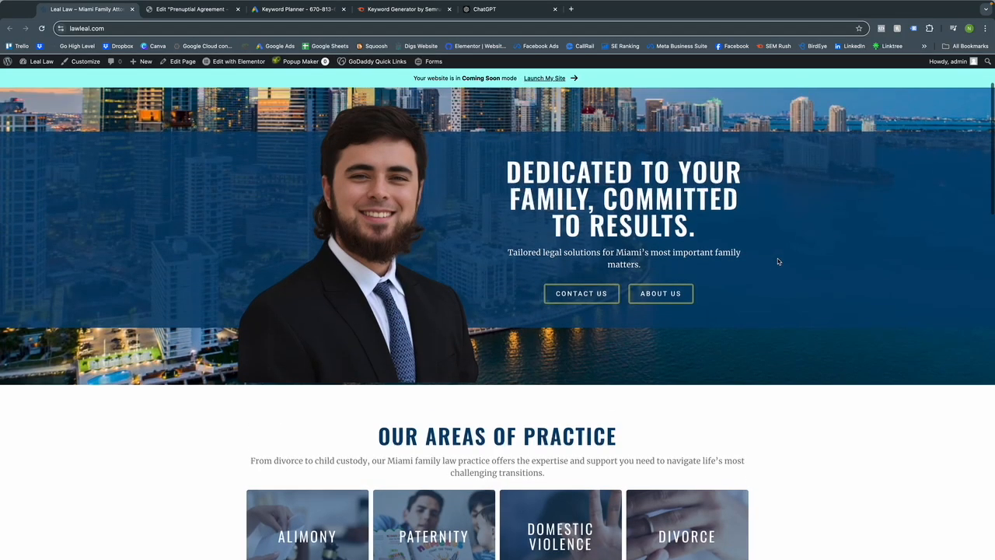
scroll(778, 260, down, 3)
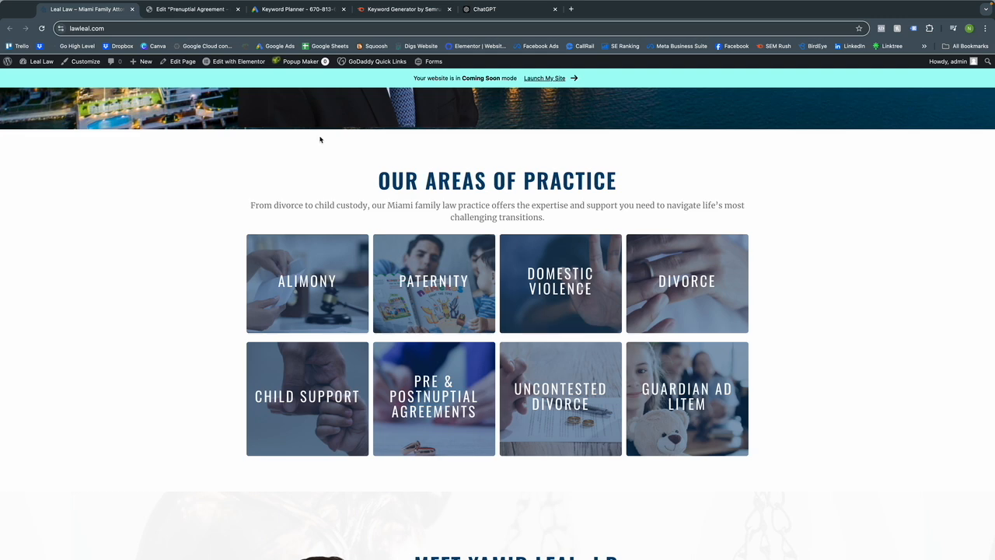
click(301, 11)
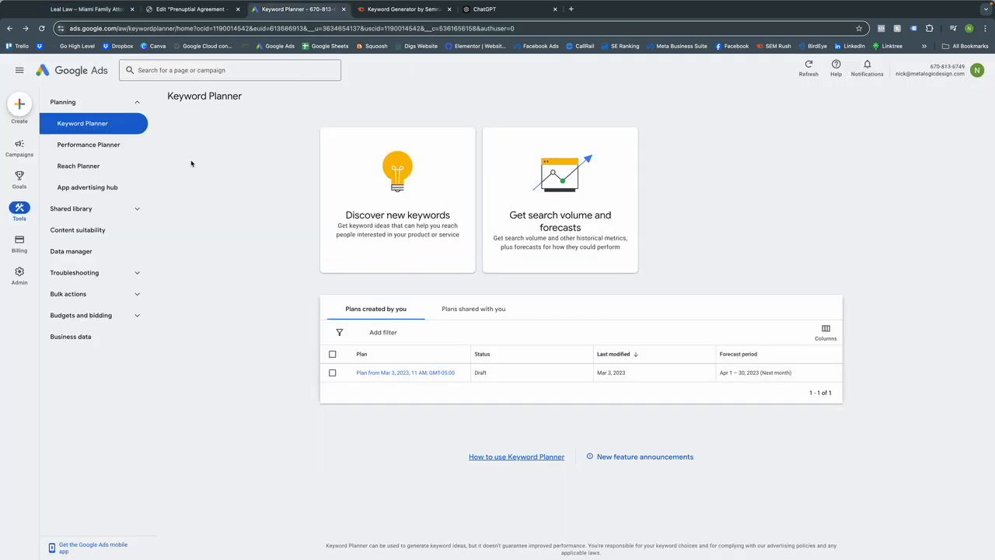
click(387, 195)
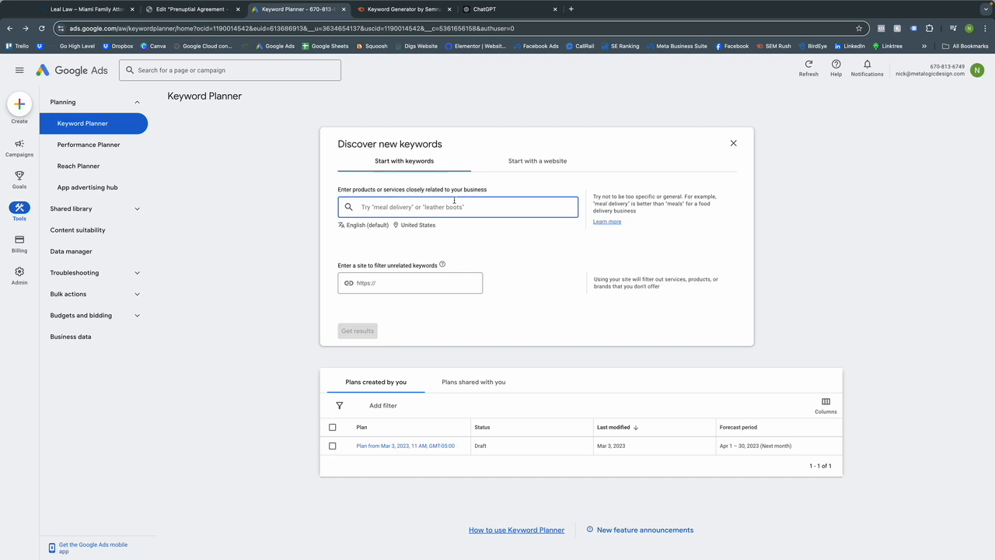
text(uncon)
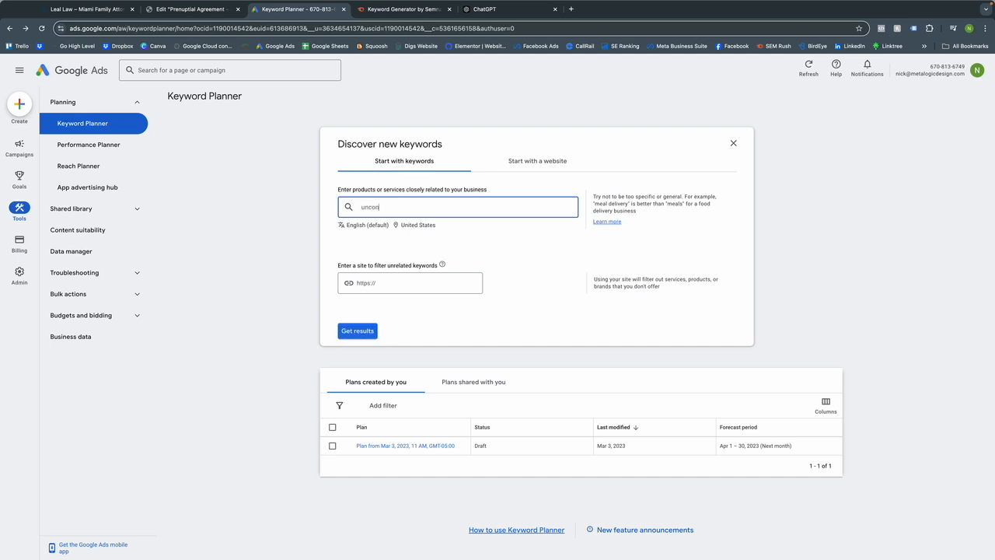
text(tested do)
text(vorce)
key(Return)
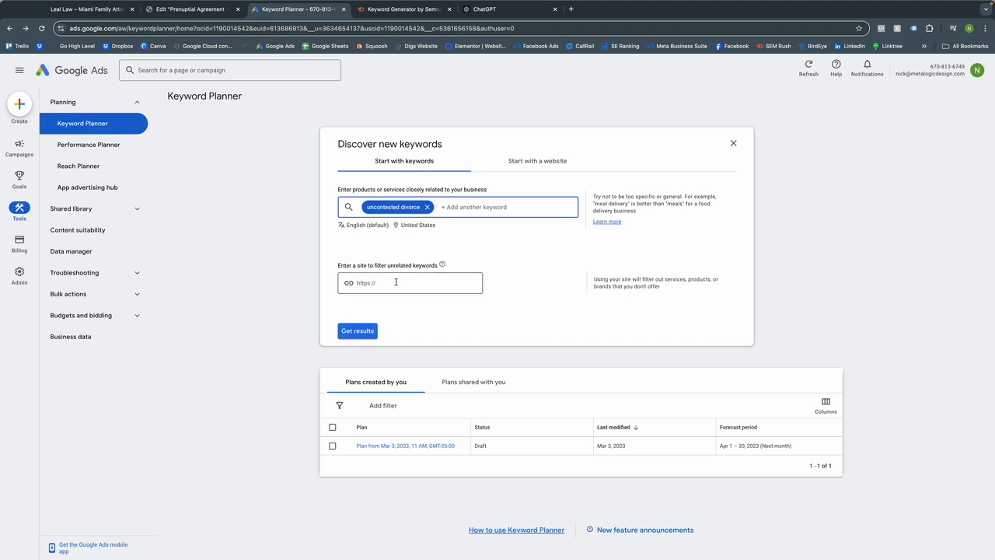
click(370, 332)
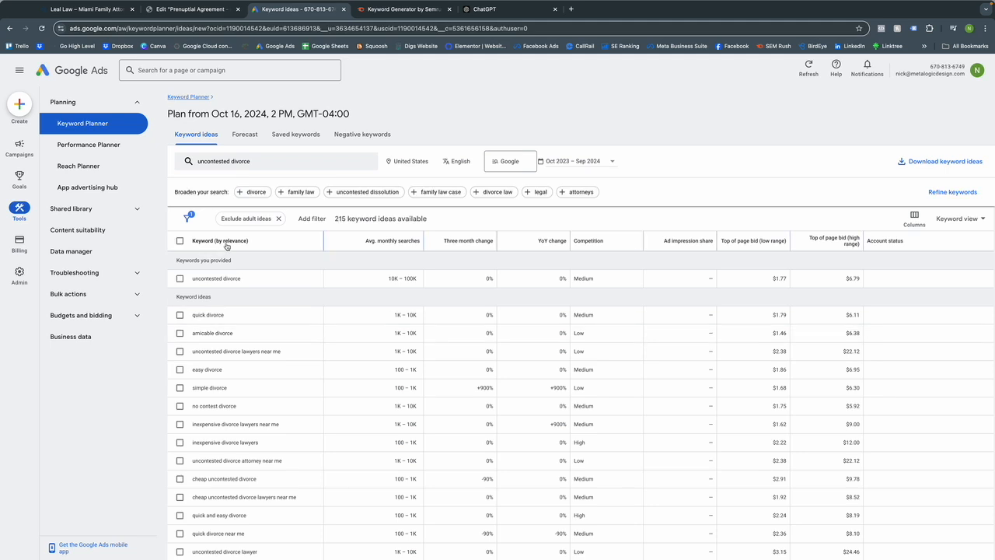
Tick 'uncontested divorce lawyers near me' (1K–10K searches, low competition) in the keyword ideas.
mouse_move(397, 246)
mouse_move(592, 242)
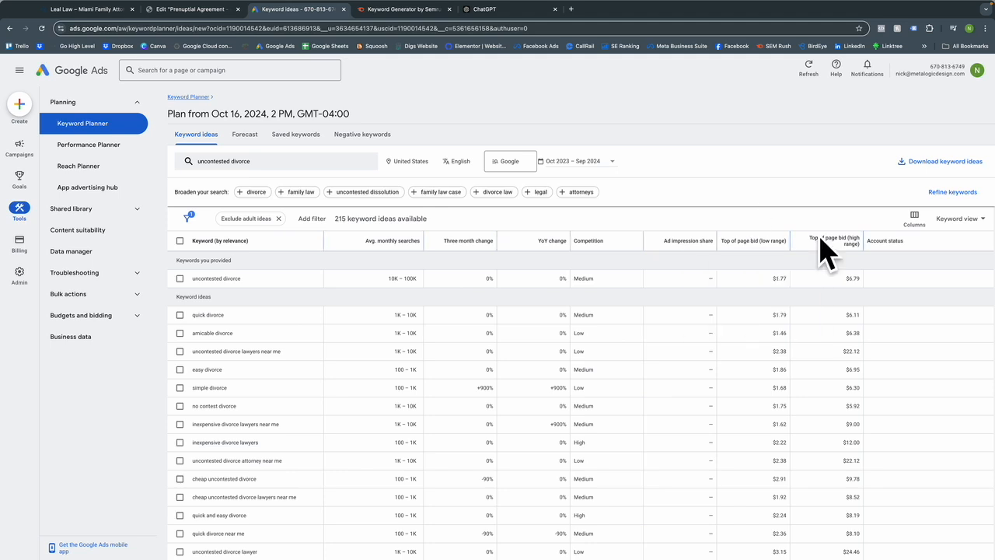
mouse_move(827, 239)
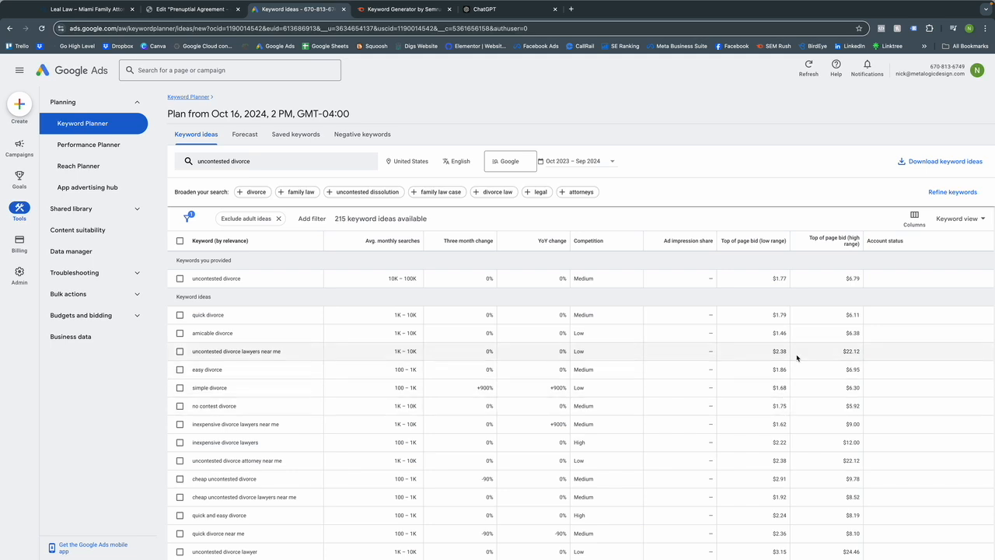
scroll(805, 393, down, 1)
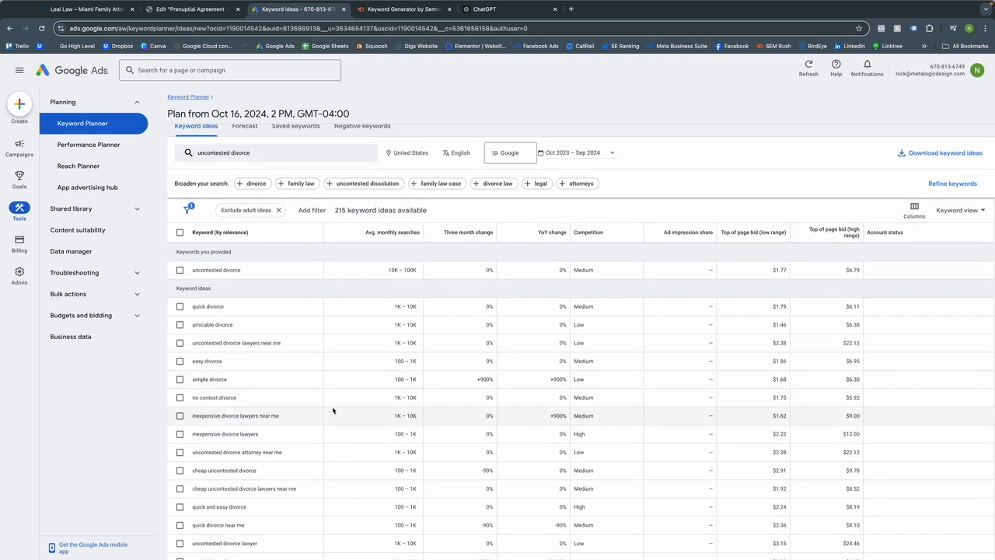
click(179, 344)
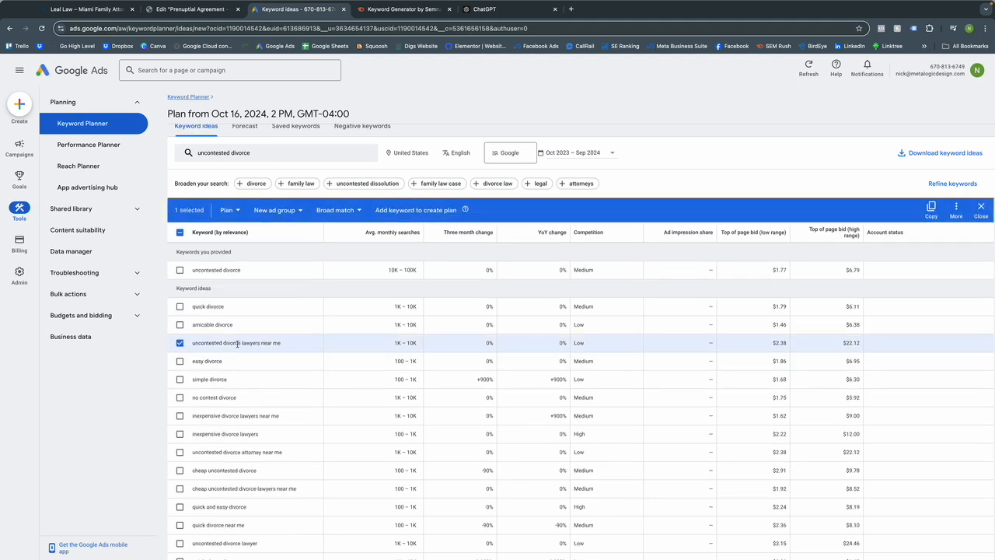
scroll(252, 412, up, 1)
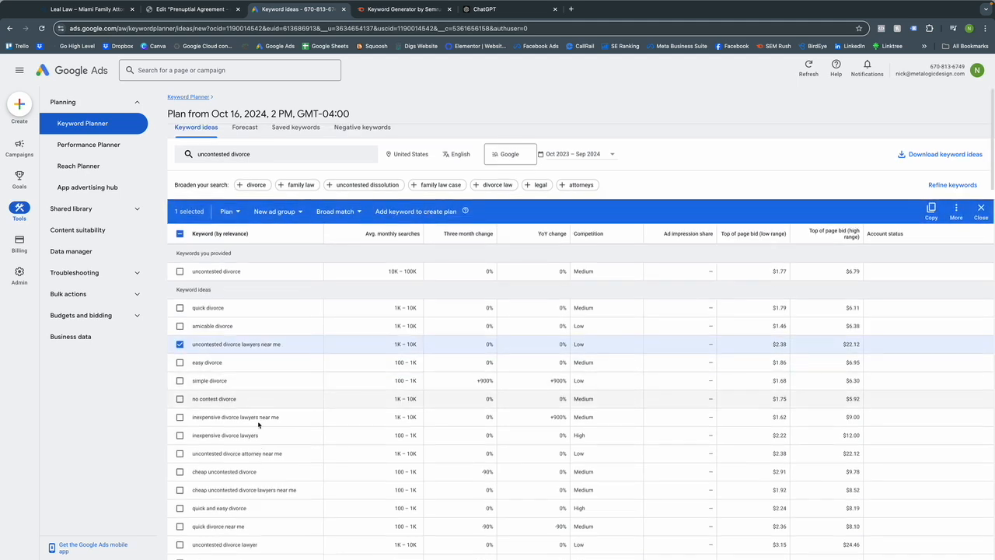
scroll(245, 427, down, 1)
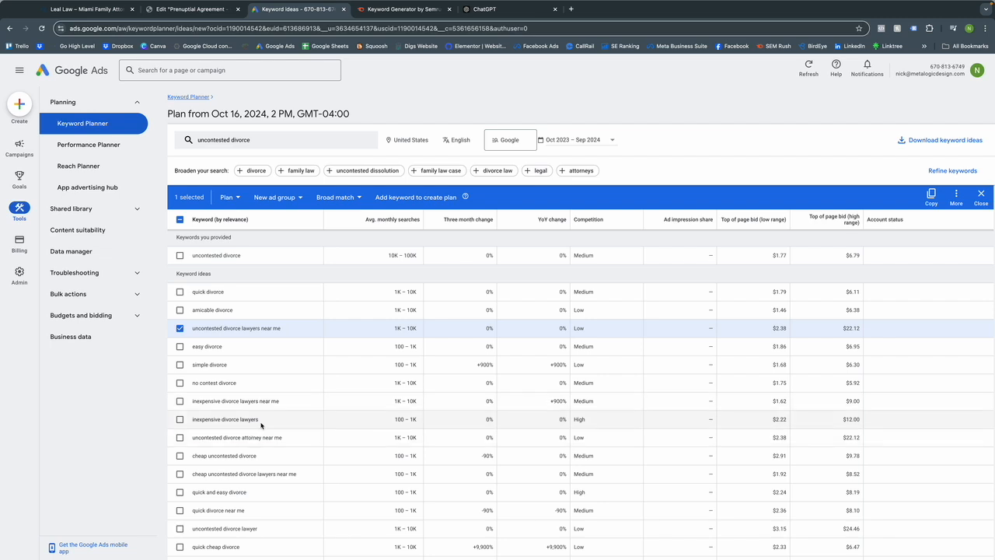
scroll(256, 429, up, 1)
scroll(226, 345, down, 1)
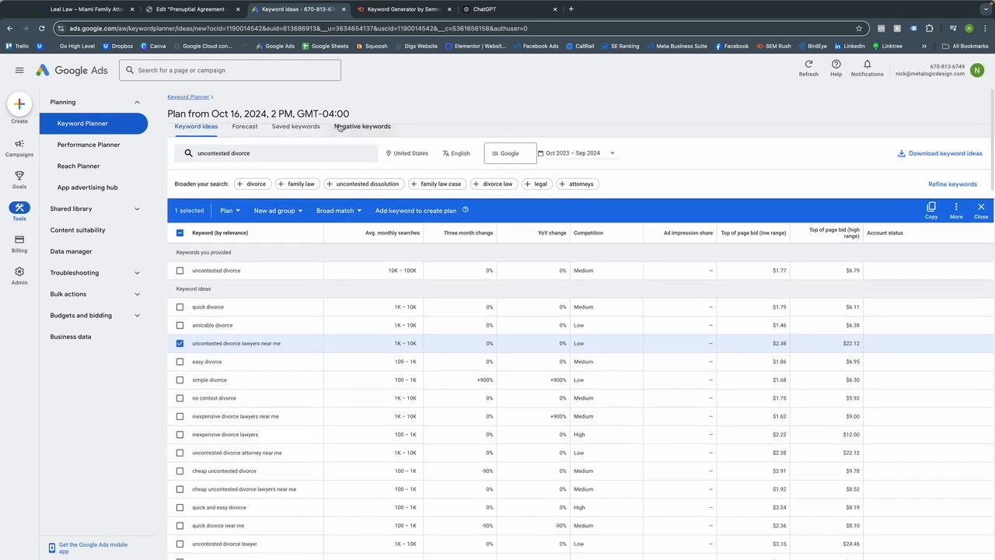
Rerun 'uncontested divorce' in Semrush Keyword Magic Tool and tick 'uncontested divorce attorney near me'.
click(399, 9)
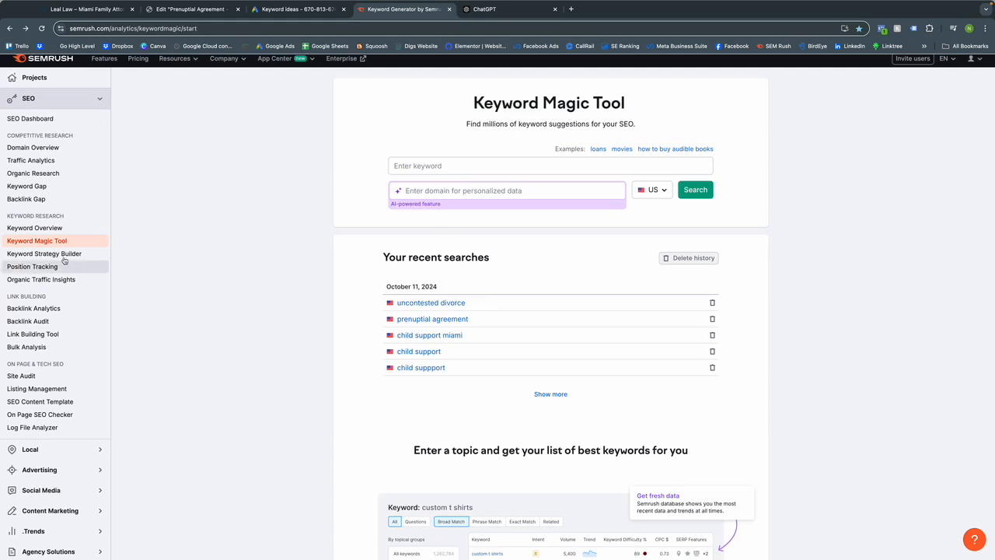
click(453, 303)
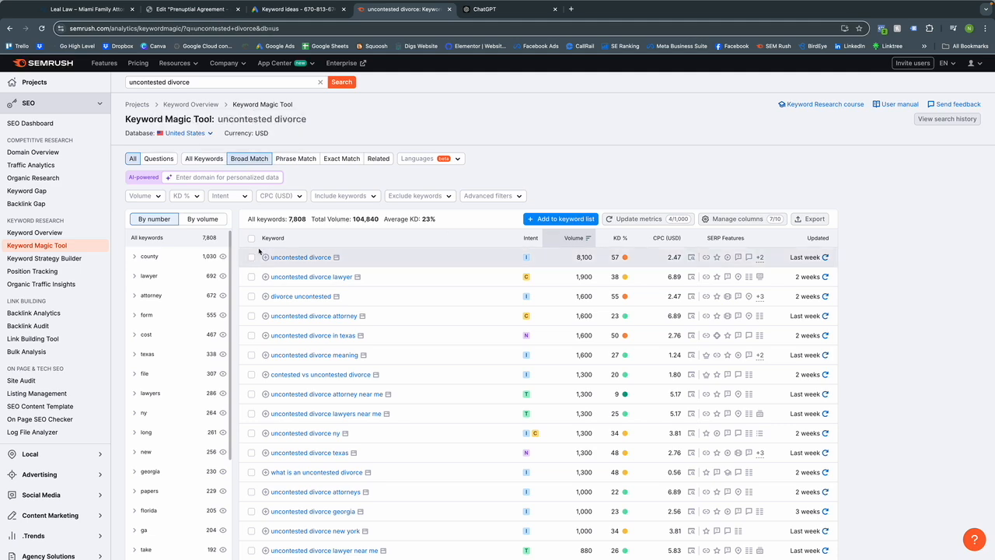
scroll(265, 248, down, 1)
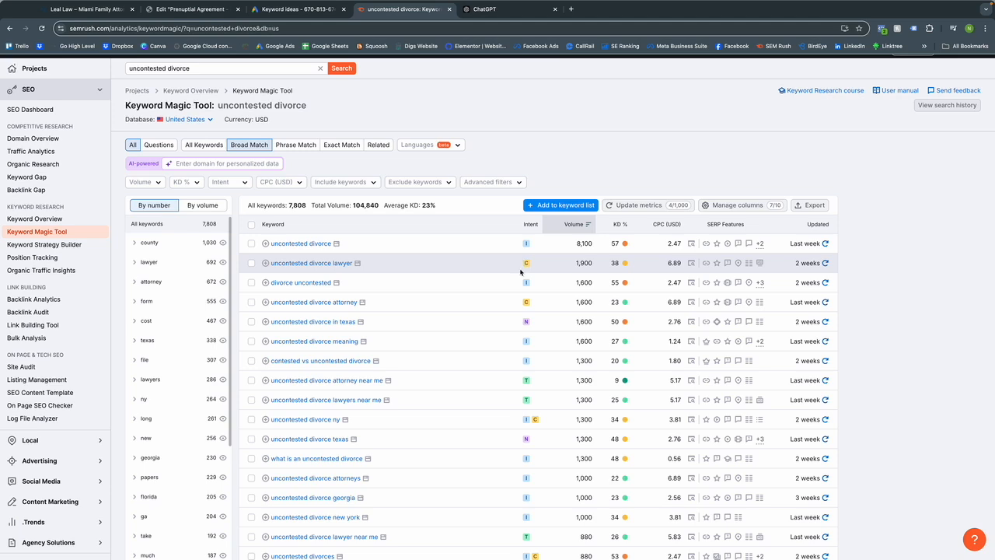
scroll(483, 282, down, 1)
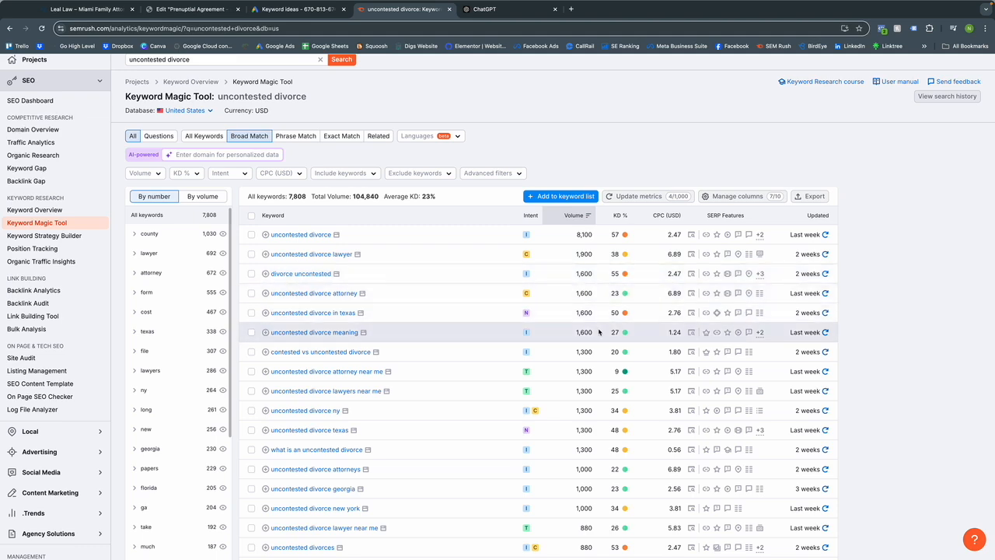
scroll(598, 333, down, 1)
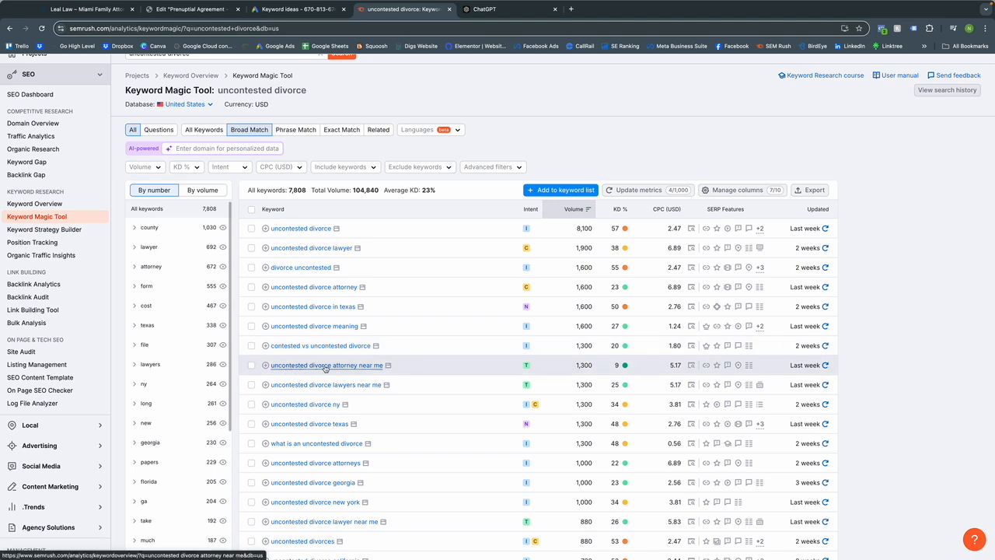
click(251, 365)
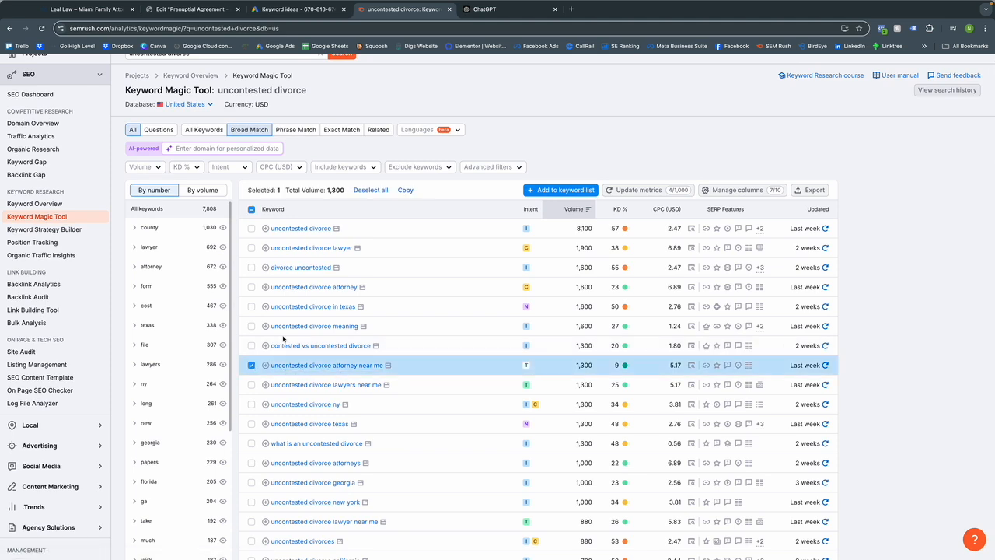
click(295, 9)
scroll(233, 342, up, 1)
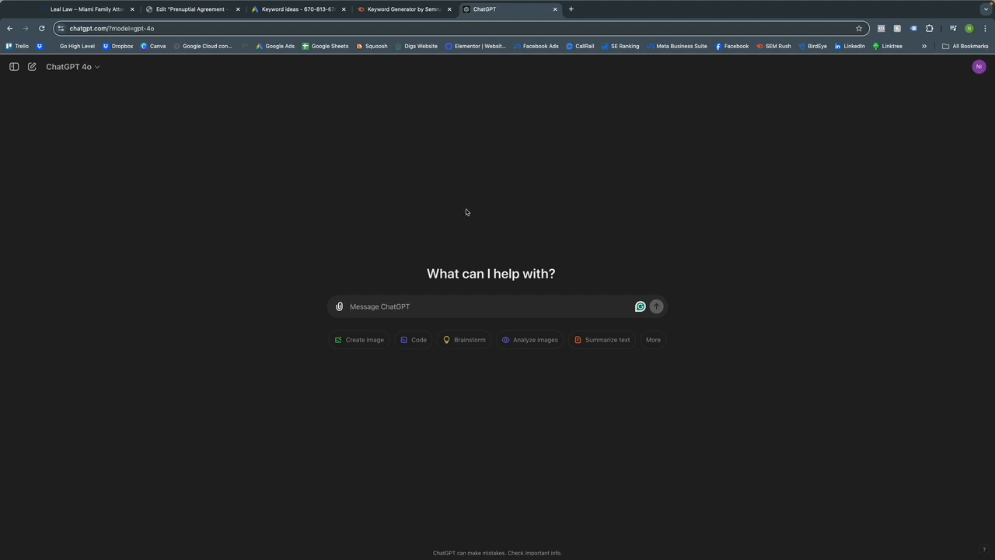
Send ChatGPT the Leal Law SEO content prompt targeting 'uncontested divorce attorney near me' with H1–H3 headings.
text(I am creating a website for a law firm in Miami, FL named Leal Law and I want you to help create SEO-focused content for an inner page focusing on the keyword phrase "uncontested divorce attorney near me" and other related keywords. Also, let me know what heading tags to use with each heading.)
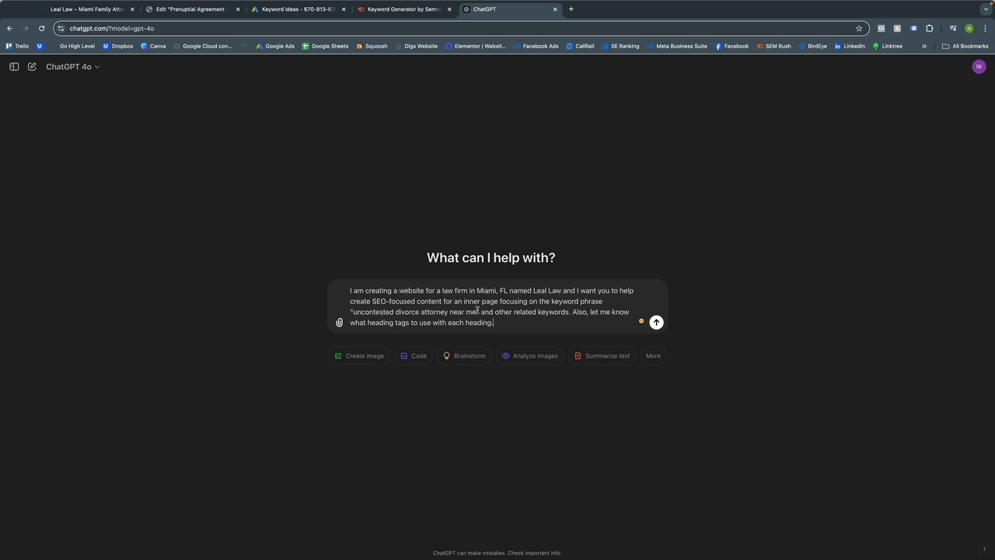
drag(480, 312, 349, 312)
key(super+c)
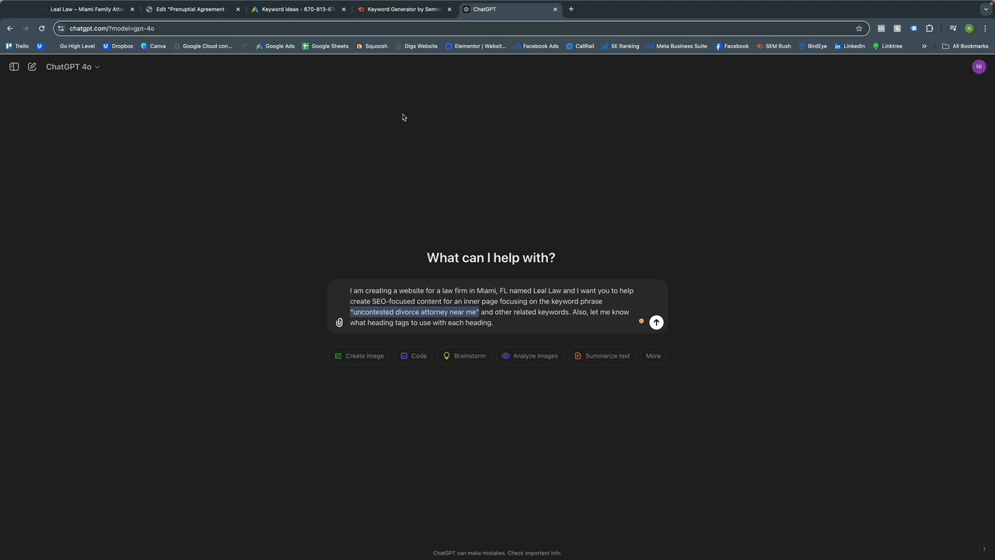
click(498, 311)
drag(496, 312, 567, 309)
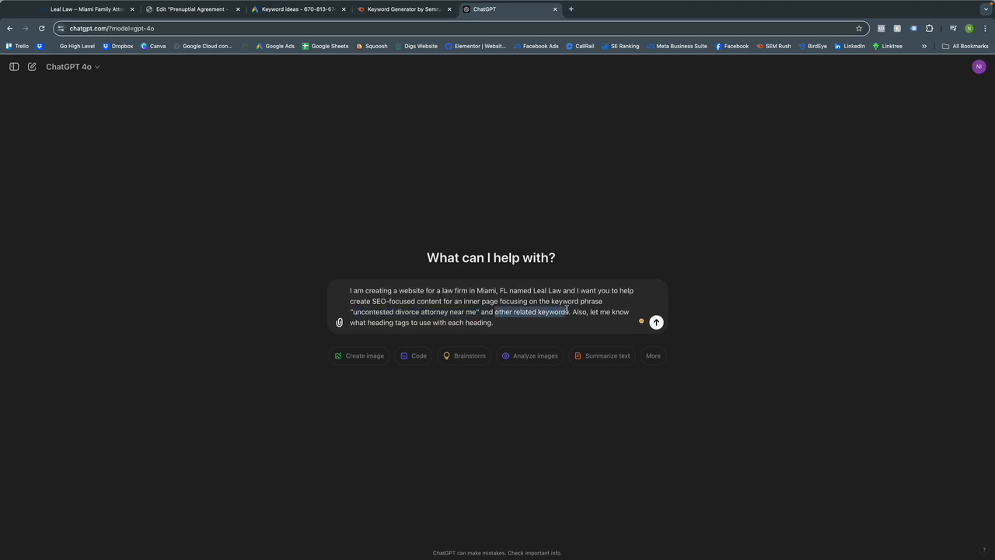
click(499, 324)
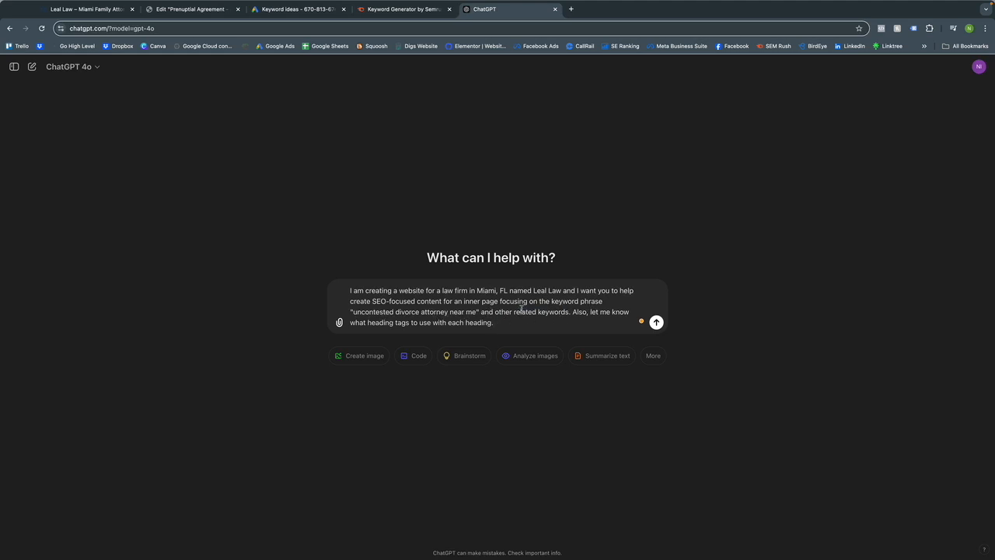
key(Return)
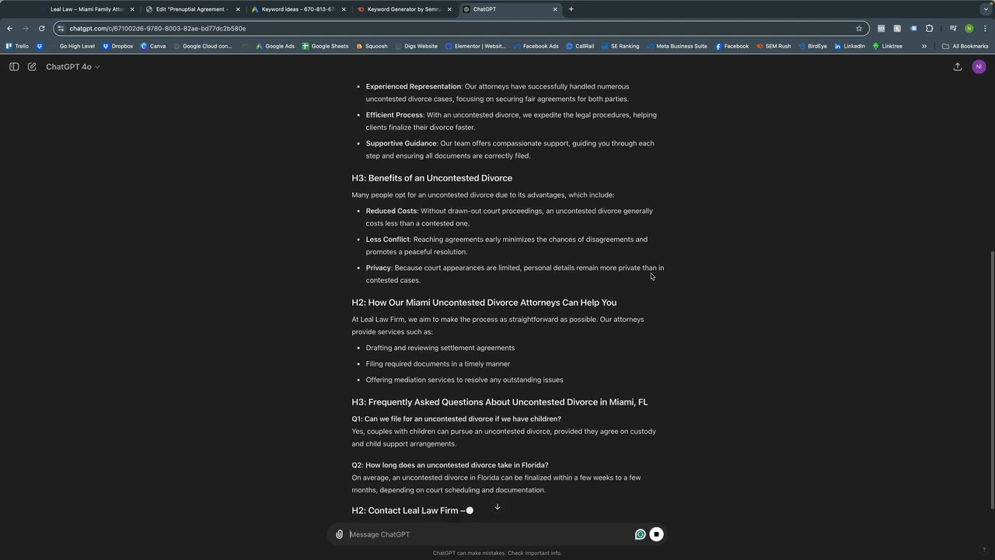
Read ChatGPT's finished draft down to 'Your Trusted Uncontested Divorce Attorney Near Me' and return to Elementor.
scroll(651, 276, up, 10)
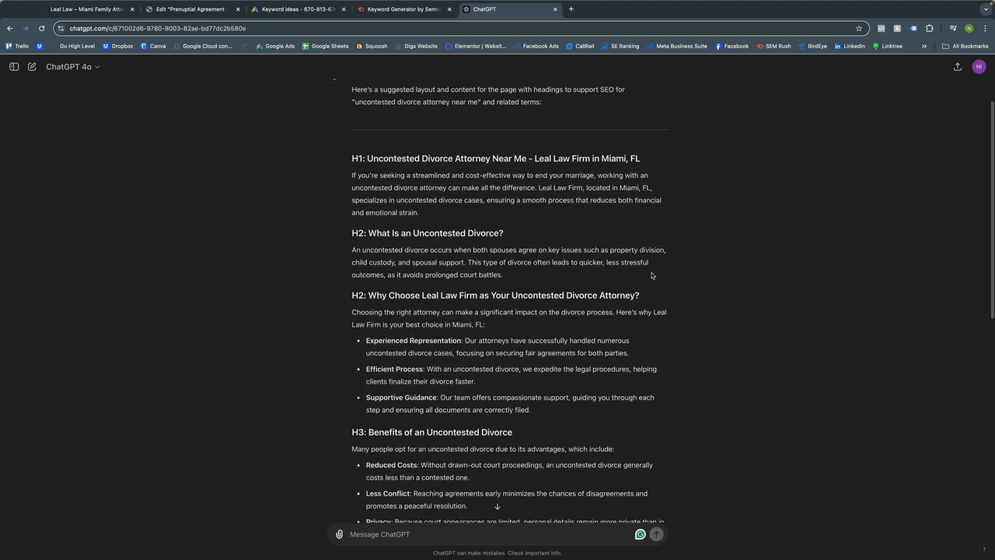
scroll(652, 276, down, 1)
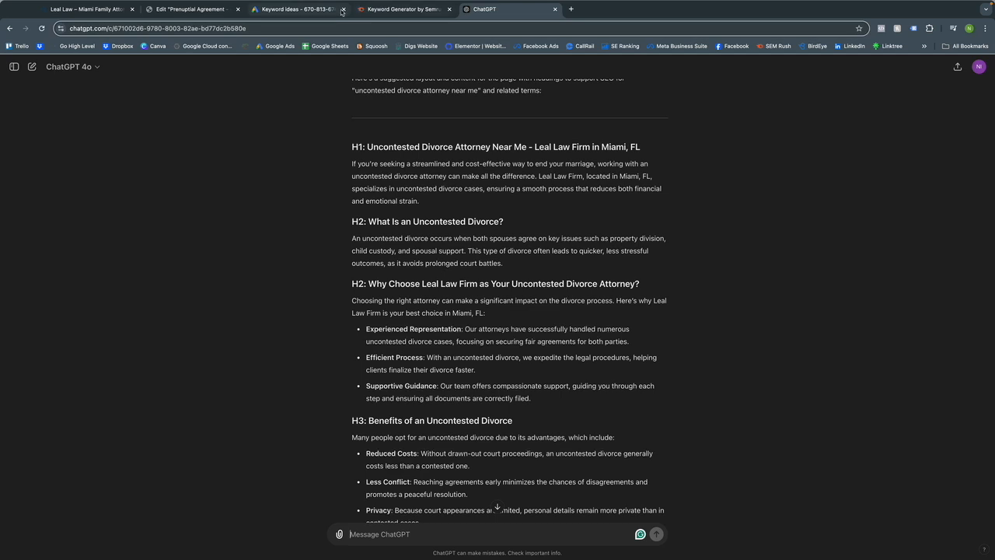
scroll(437, 209, down, 2)
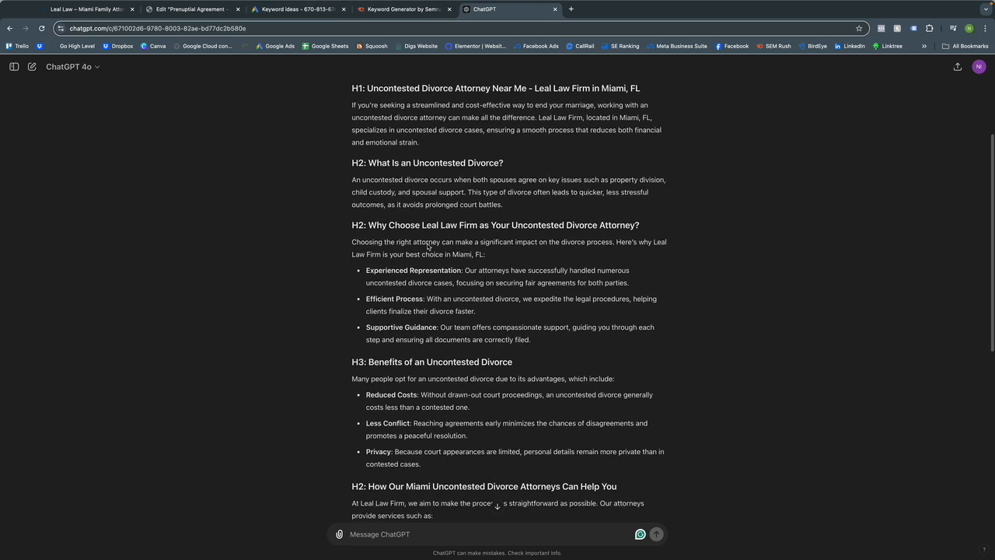
scroll(426, 243, down, 1)
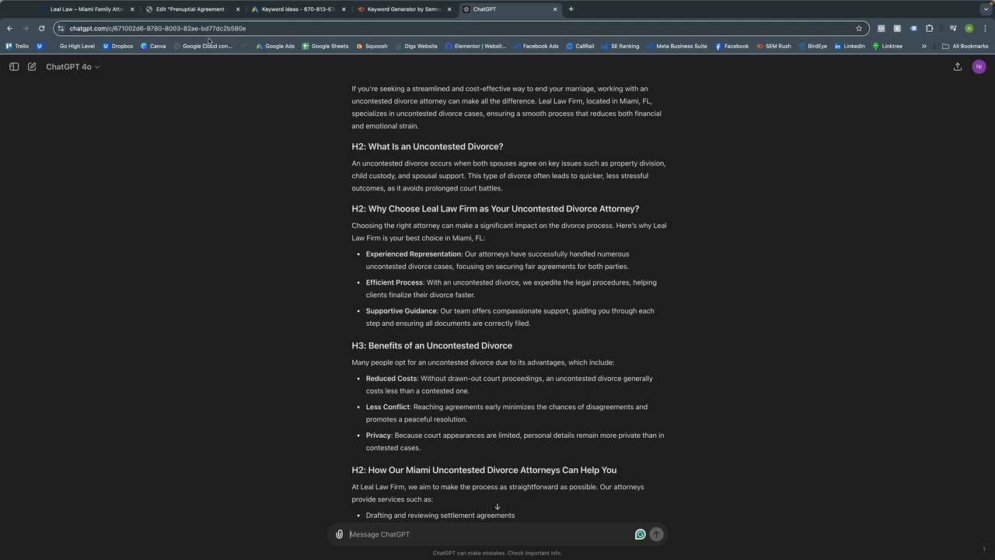
click(204, 10)
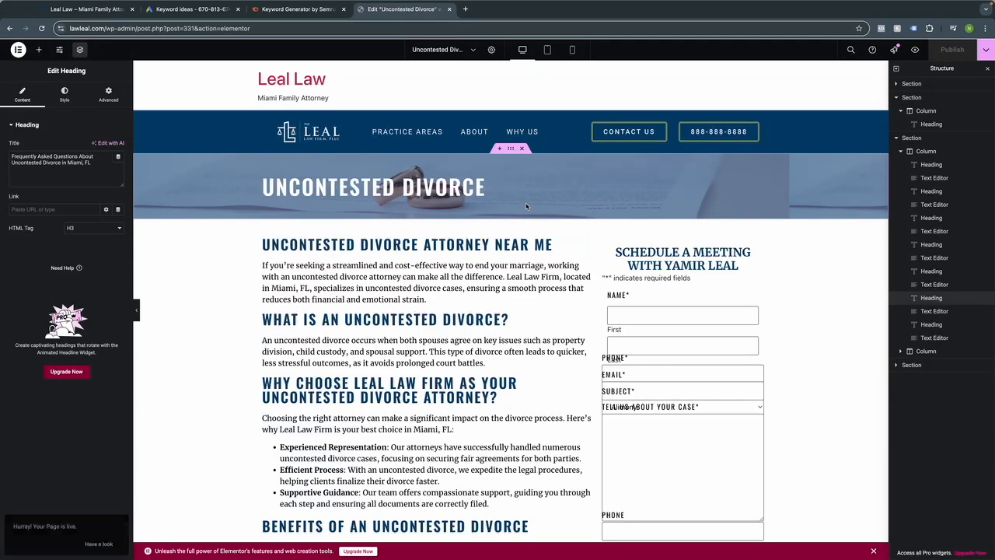
Check the Uncontested Divorce page's sections, such as 'What Is an Uncontested Divorce?', in Elementor.
scroll(493, 233, down, 2)
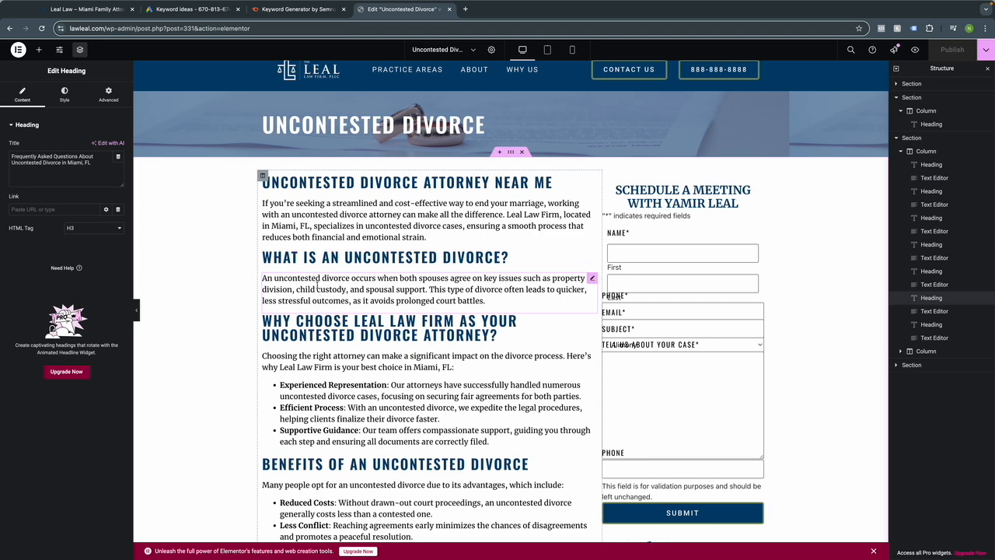
scroll(317, 285, up, 1)
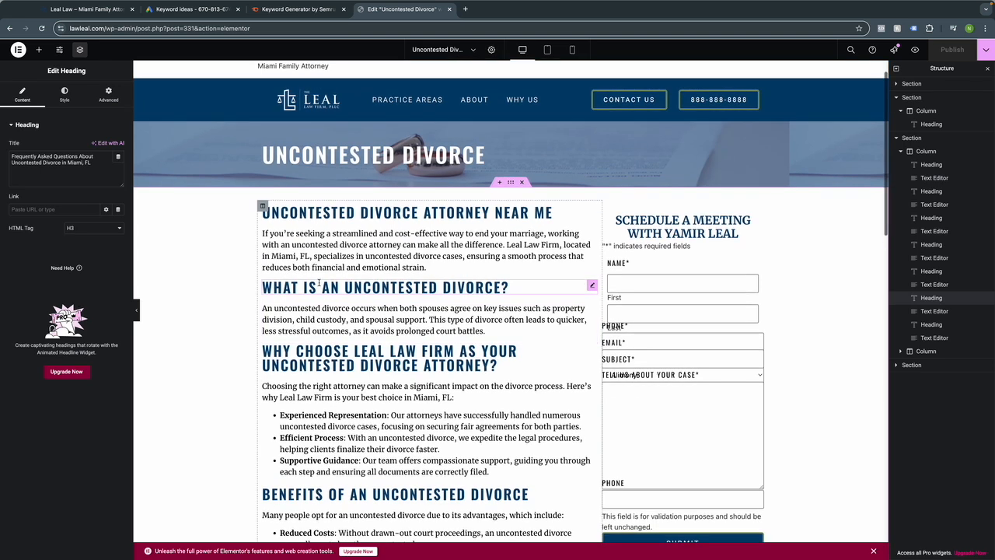
click(144, 31)
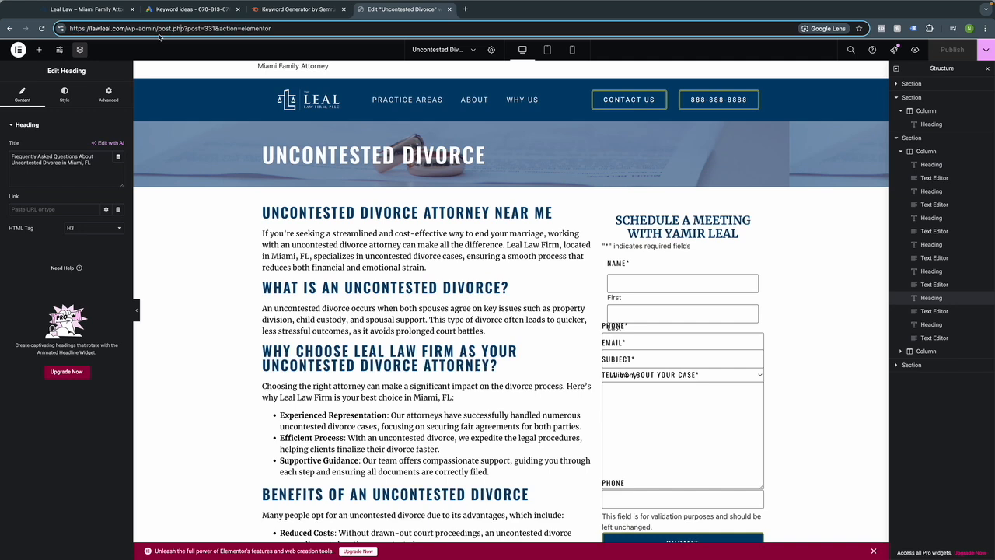
Go to the WordPress admin dashboard via /wp-admin and open the Plugins list.
drag(159, 31, 365, 29)
key(BackSpace)
key(Return)
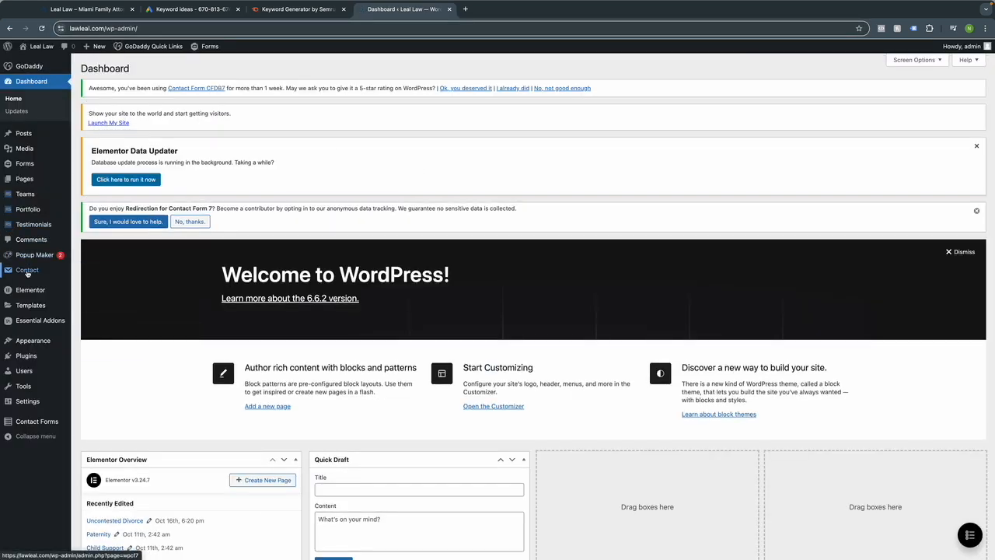
mouse_move(24, 355)
click(27, 356)
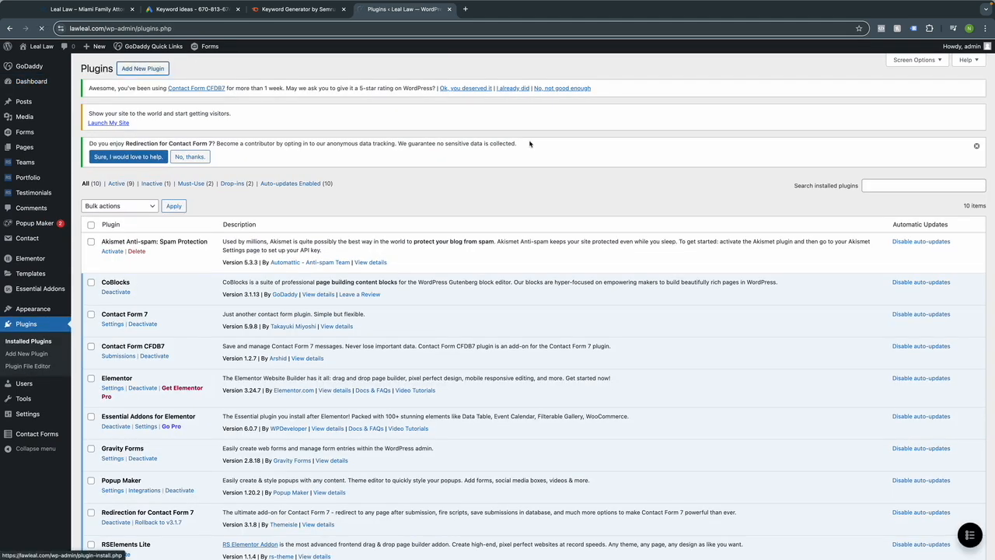
Search for 'yoast seo', then install and activate the Yoast SEO plugin.
click(868, 189)
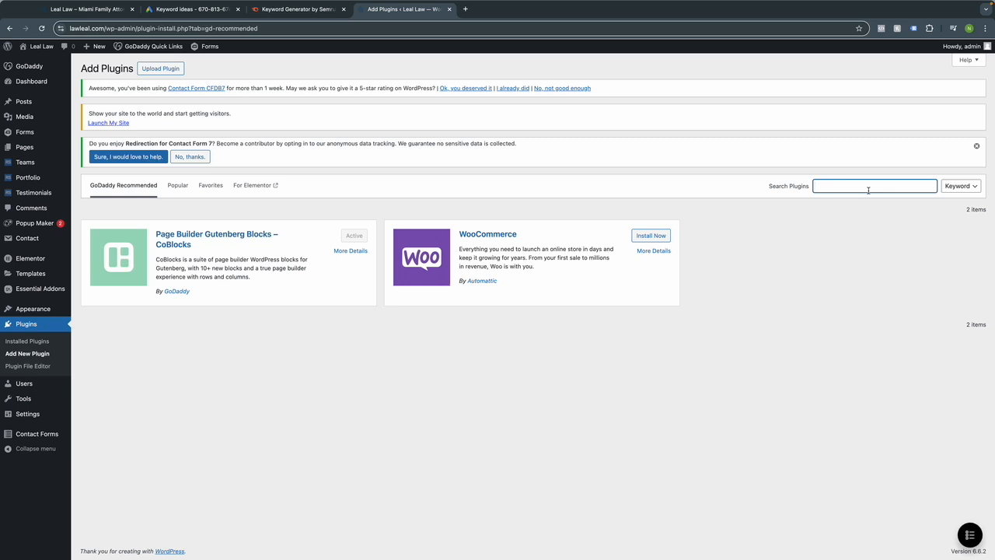
text(yoast sei)
key(BackSpace)
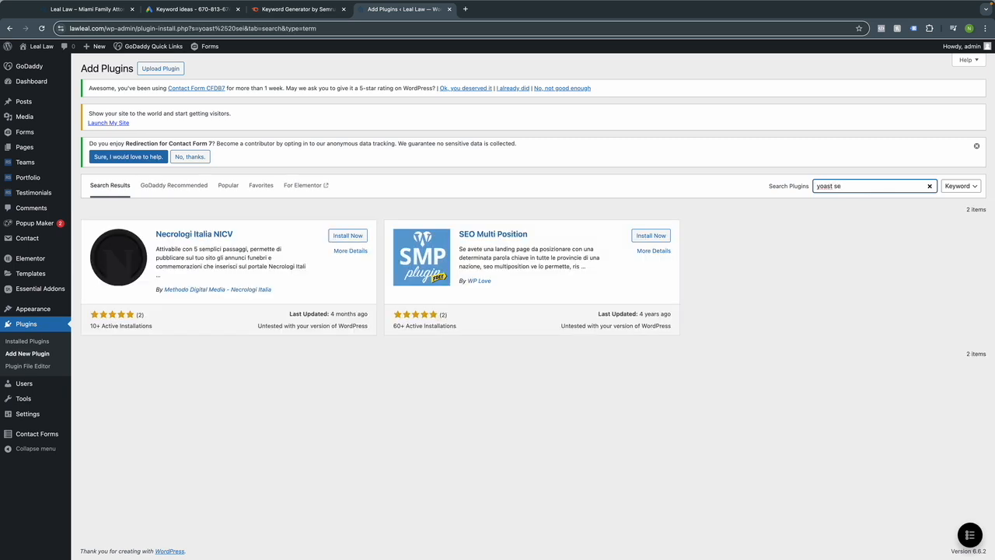
text(o)
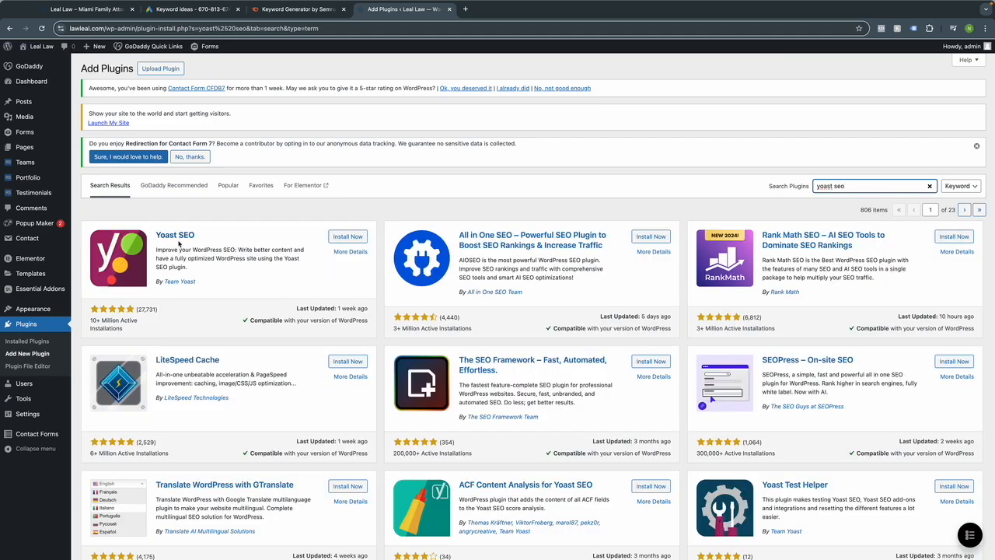
click(349, 237)
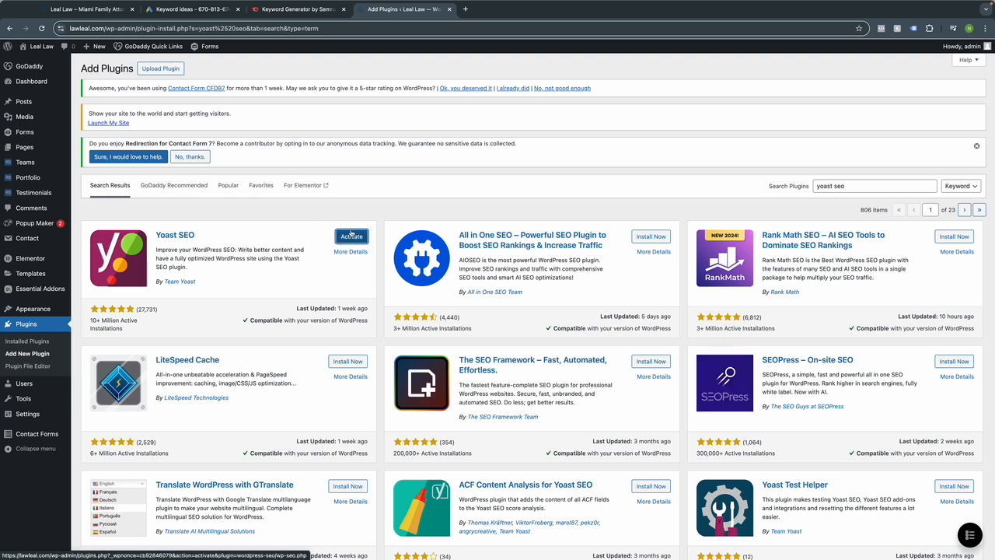
click(343, 237)
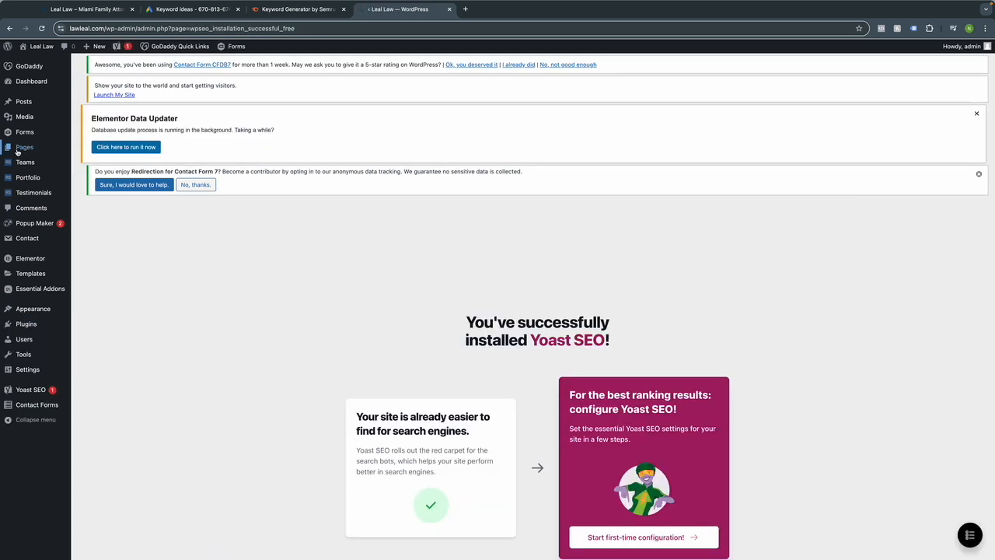
Open the Uncontested Divorce page from All Pages in the block editor.
mouse_move(17, 153)
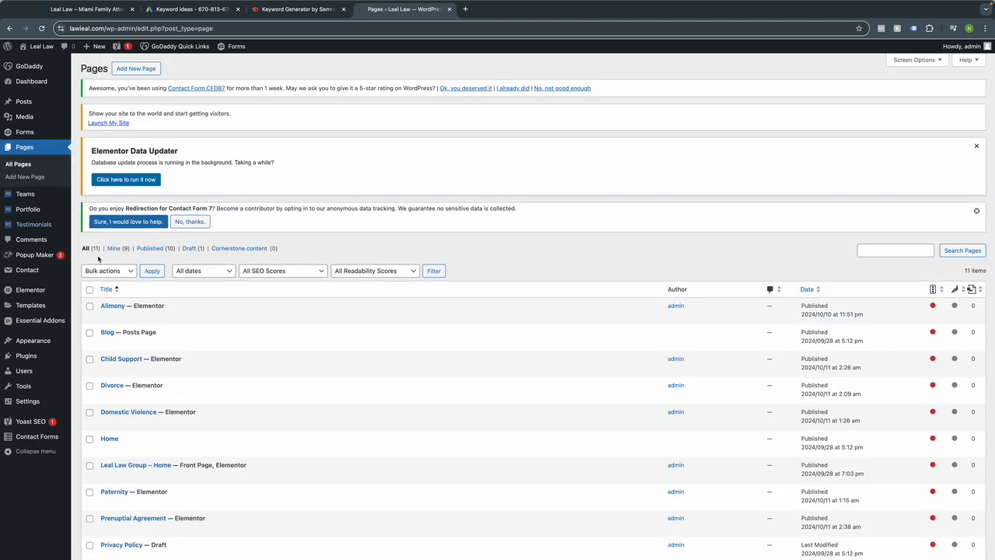
scroll(152, 284, down, 2)
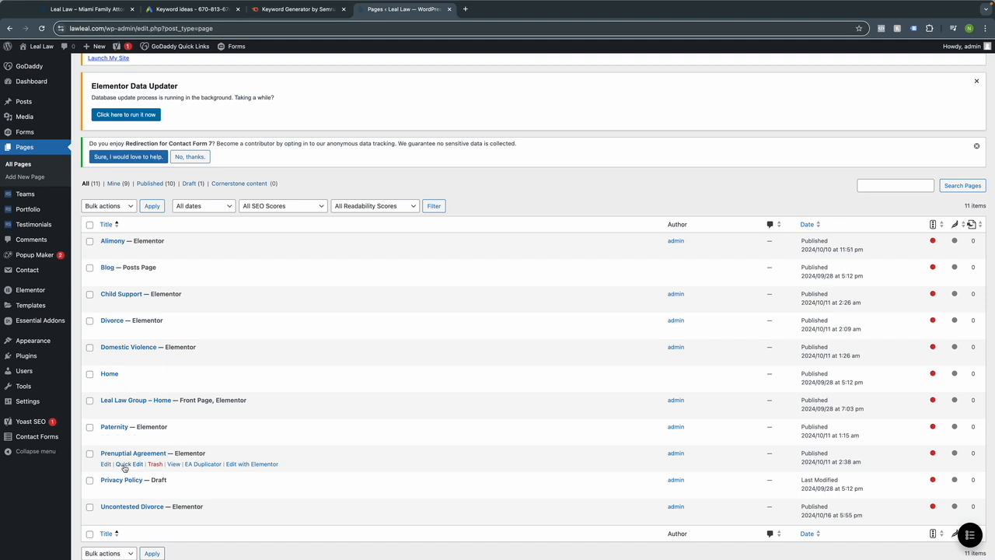
scroll(127, 470, down, 1)
click(104, 485)
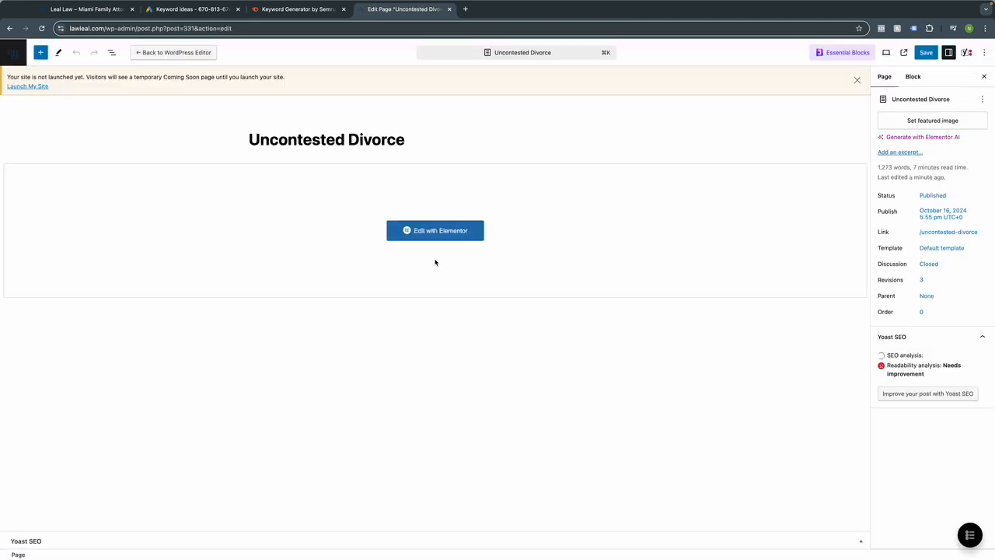
Enter 'uncontested divorce attorney near me' as the Yoast focus keyphrase.
scroll(513, 299, down, 3)
scroll(499, 308, down, 4)
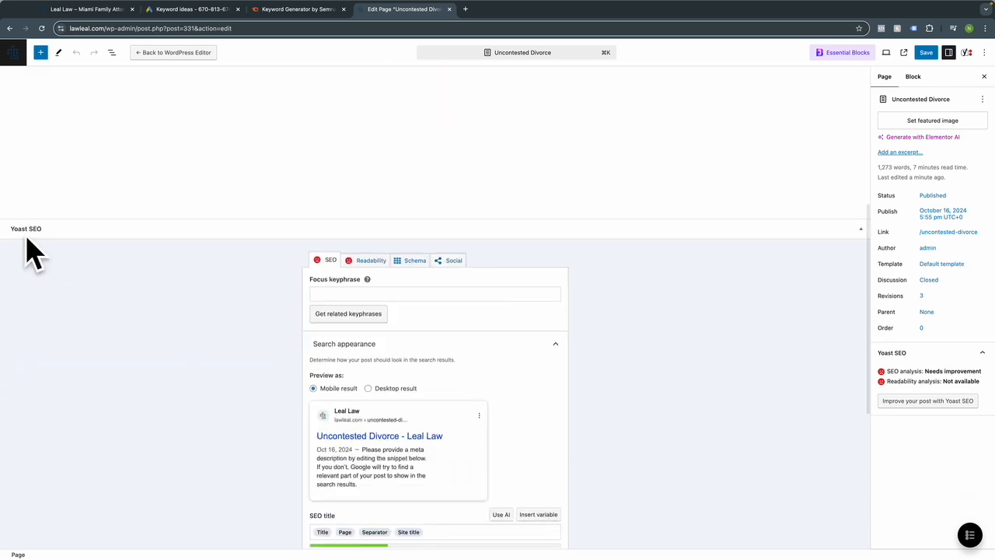
scroll(396, 326, down, 1)
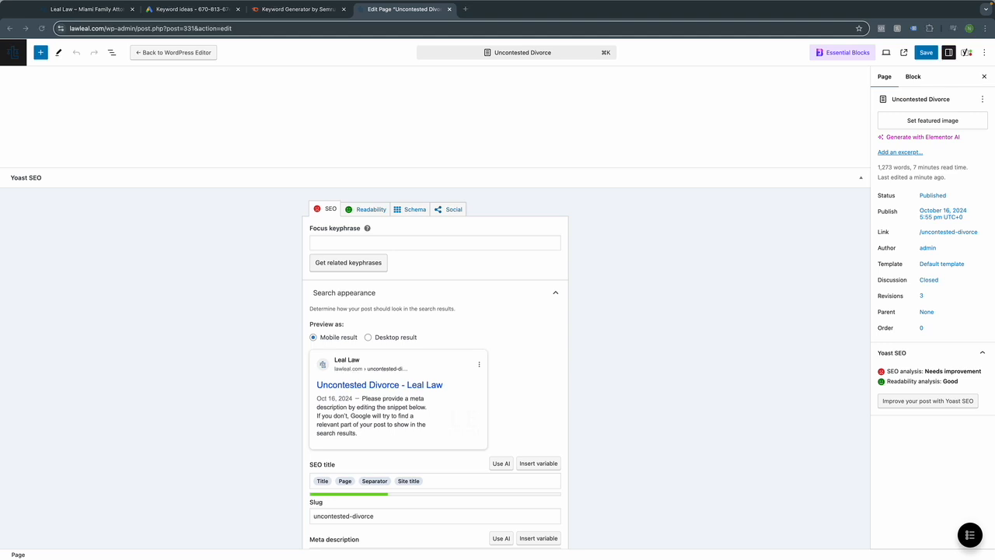
click(458, 243)
key(super+v)
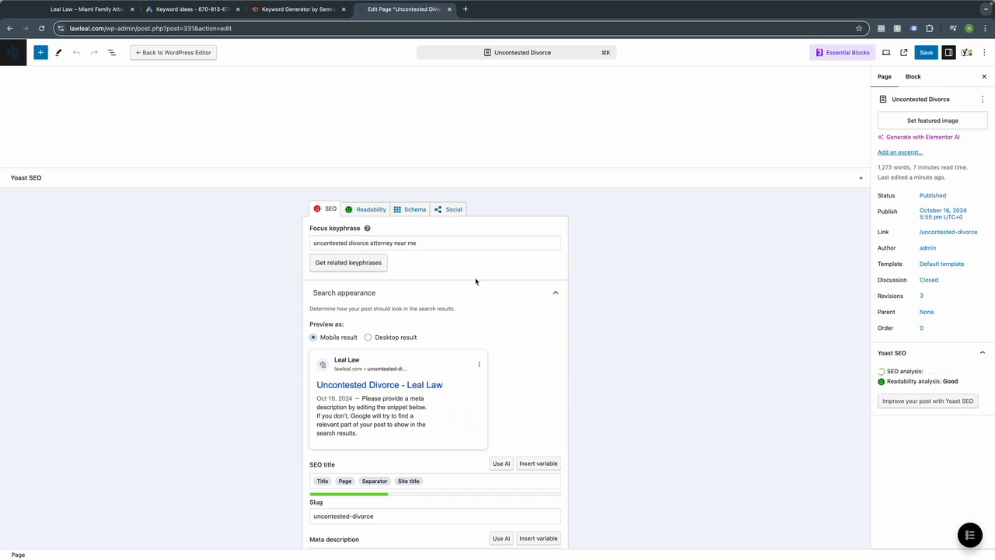
Expand and review Yoast's SEO analysis, which scores SEO OK and readability Good.
scroll(478, 280, down, 2)
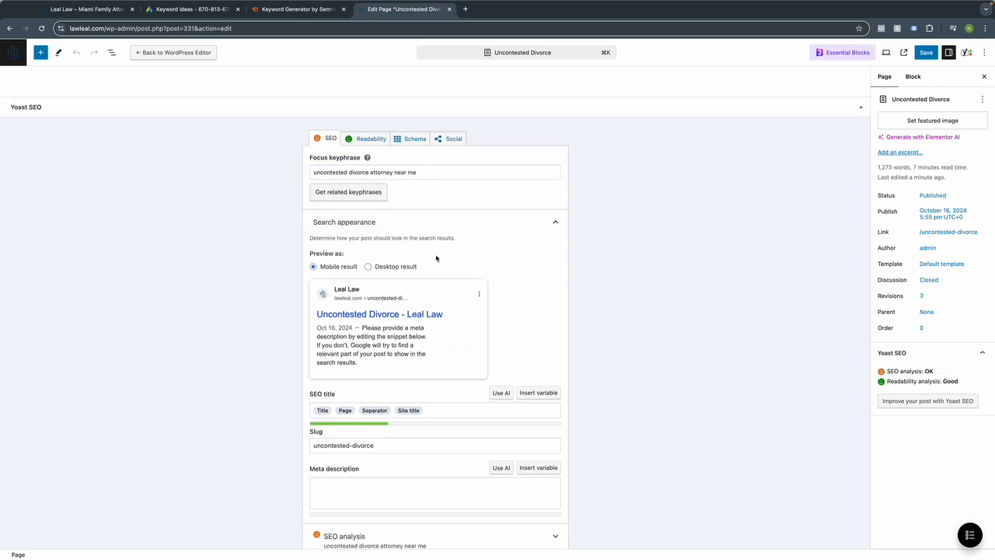
scroll(426, 409, down, 4)
click(448, 406)
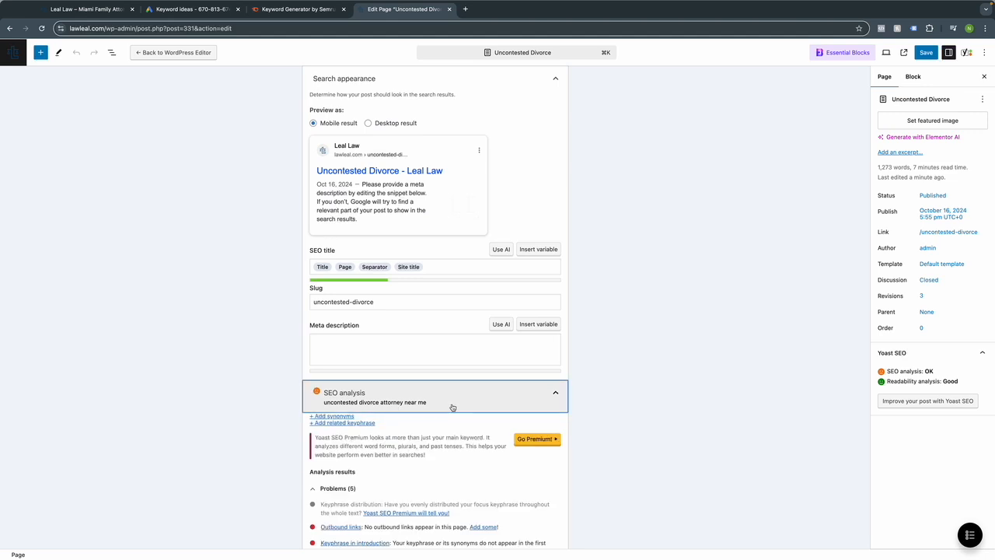
scroll(499, 407, down, 3)
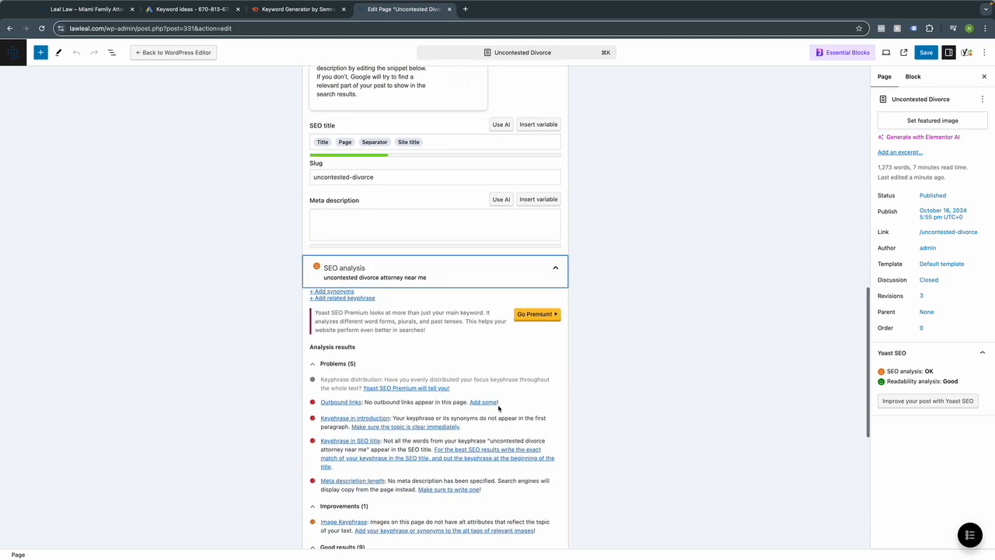
scroll(498, 407, down, 2)
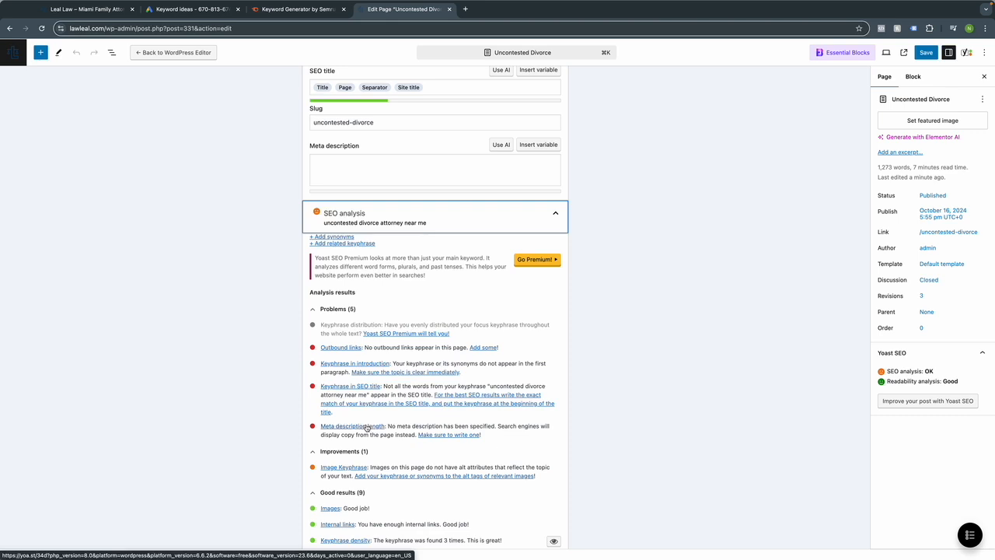
scroll(366, 427, up, 2)
scroll(366, 427, up, 3)
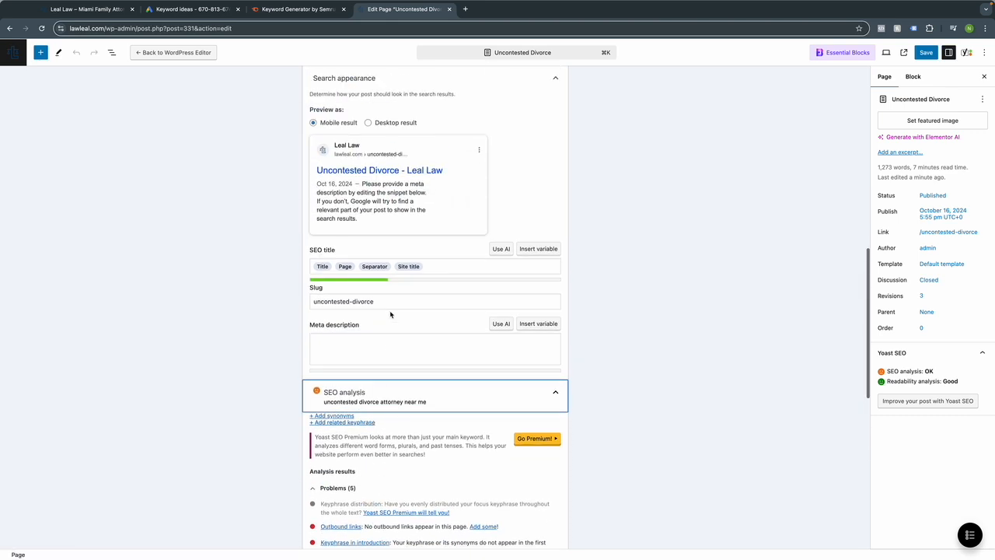
scroll(397, 315, down, 4)
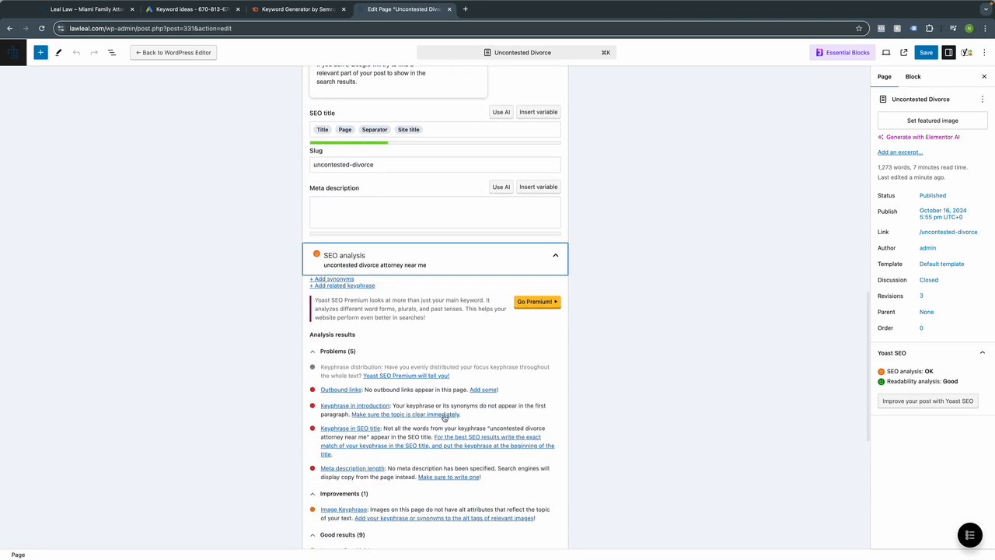
scroll(416, 443, up, 2)
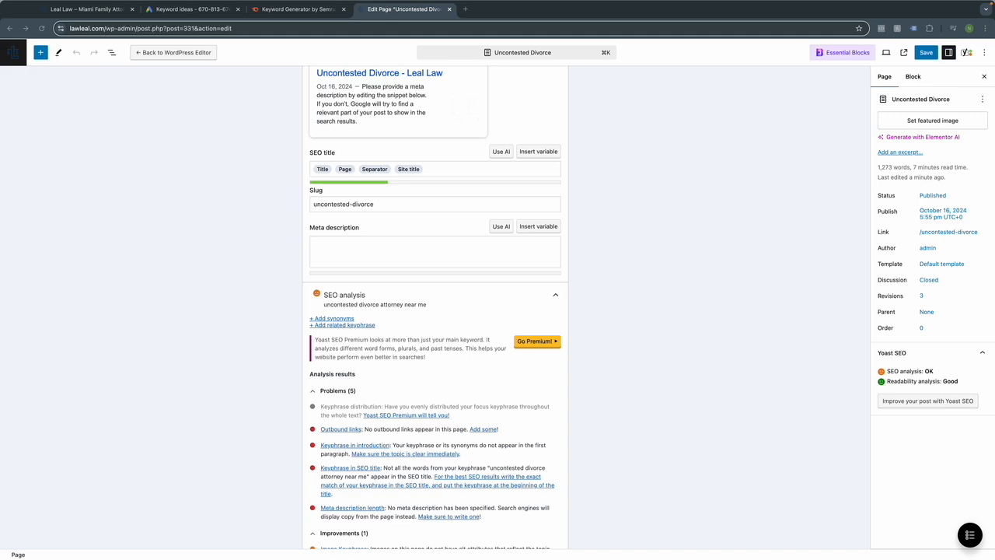
drag(252, 83, 522, 10)
Ask ChatGPT 'For this webpage please create the meta data' and select its suggested meta description.
scroll(478, 435, down, 10)
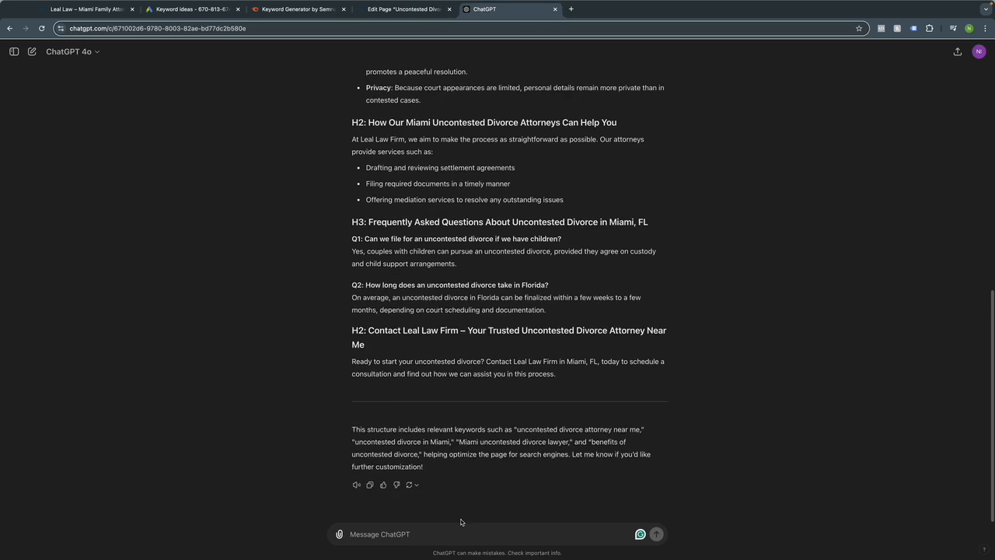
click(460, 535)
text(For this )
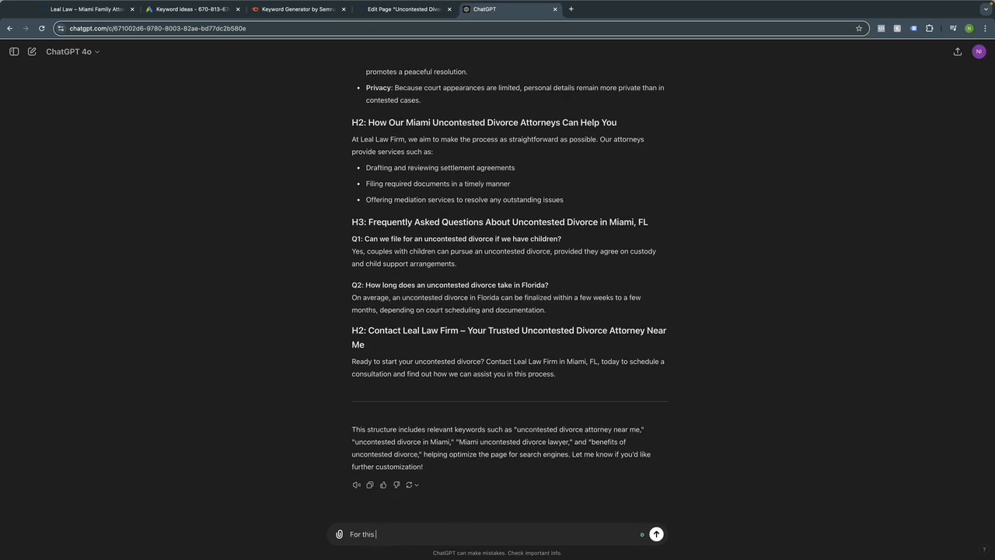
text(webpage please create the meta data)
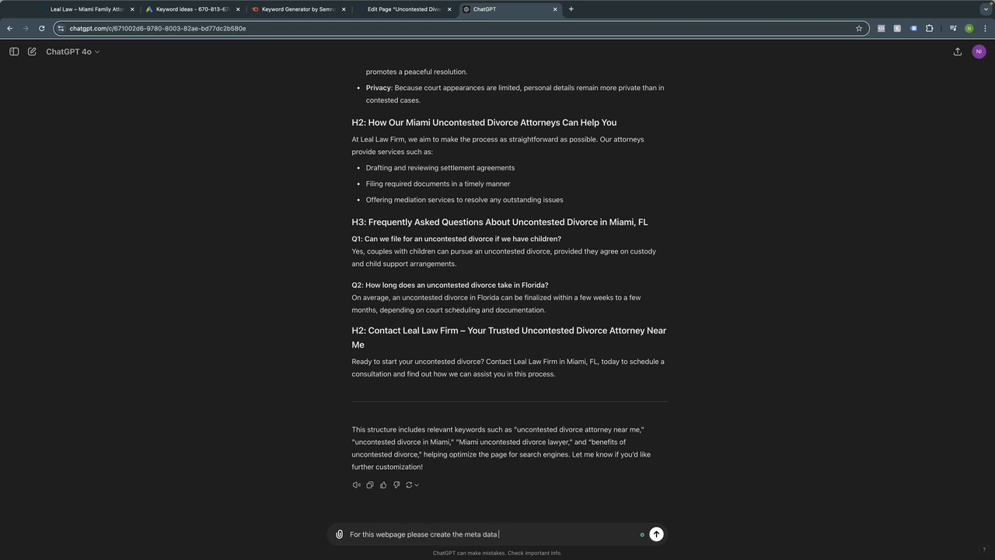
key(Return)
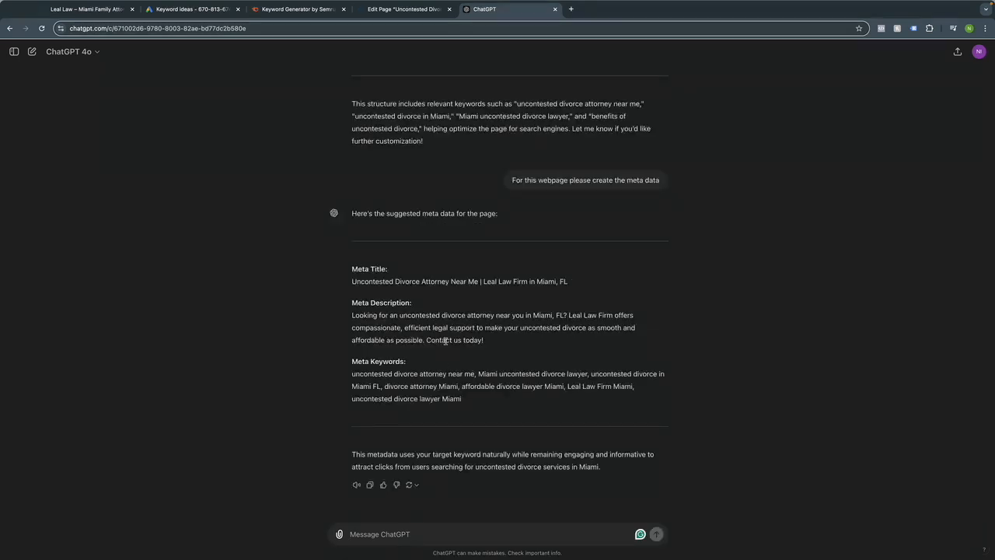
triple_click(443, 336)
key(super+c)
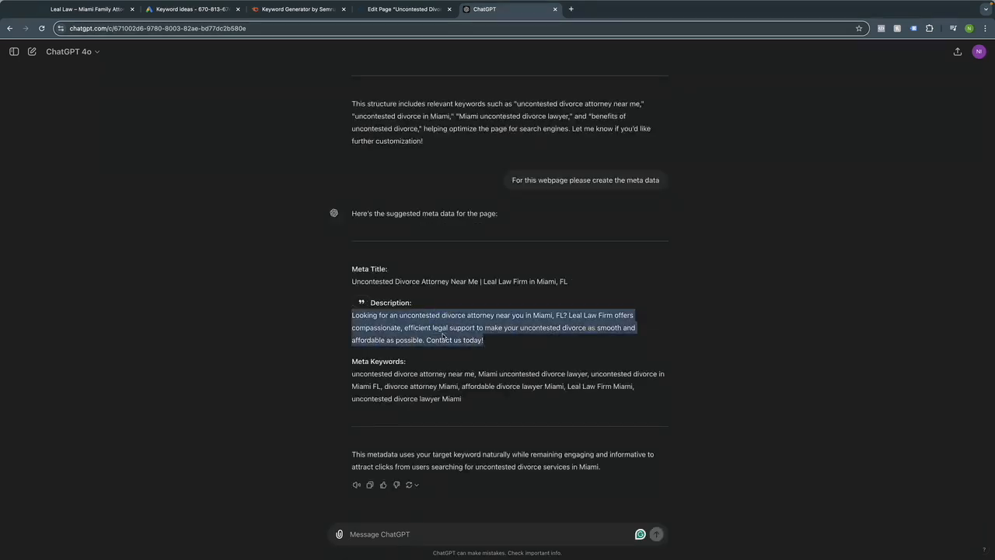
click(406, 10)
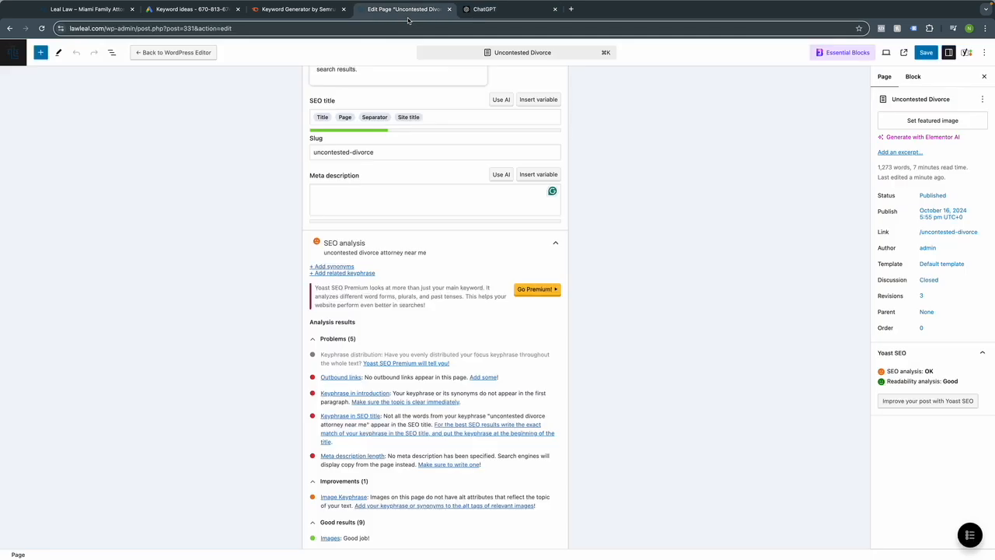
Paste ChatGPT's suggested Miami uncontested divorce description into the empty Yoast meta description.
click(357, 206)
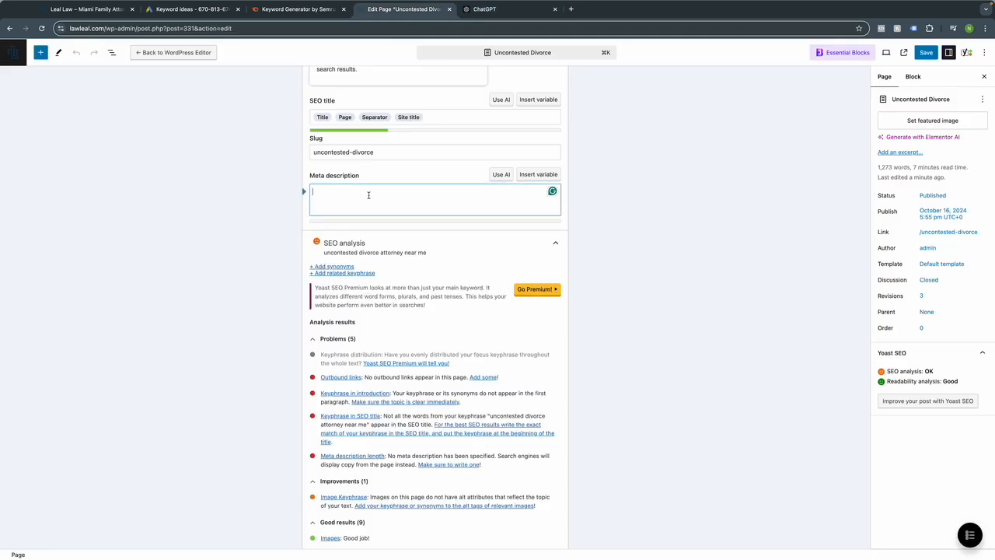
click(477, 12)
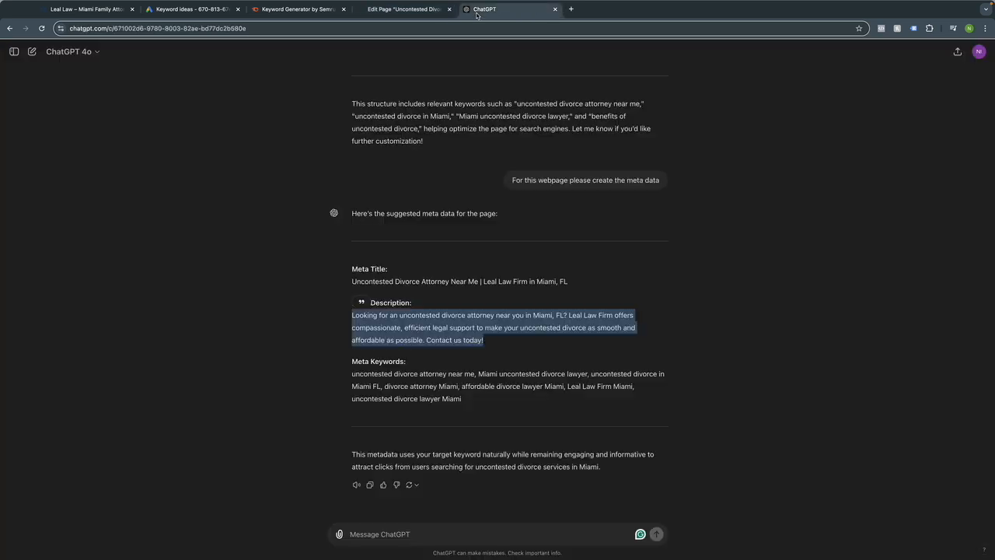
click(418, 8)
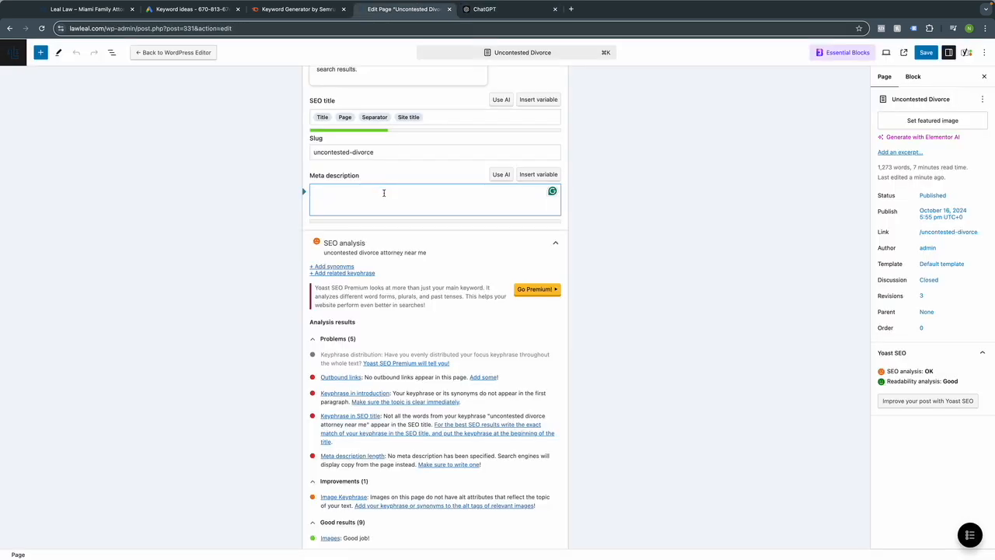
key(super+v)
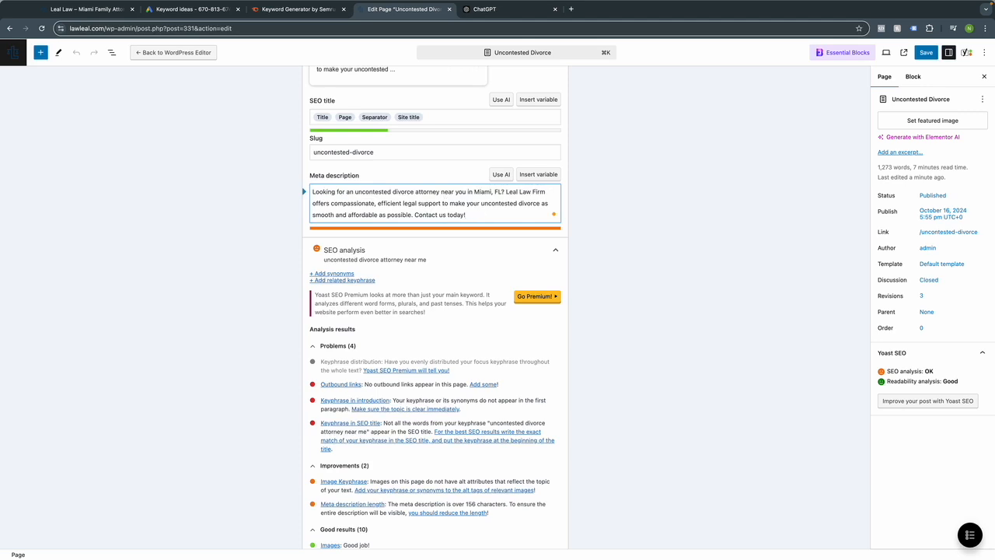
key(super+Tab)
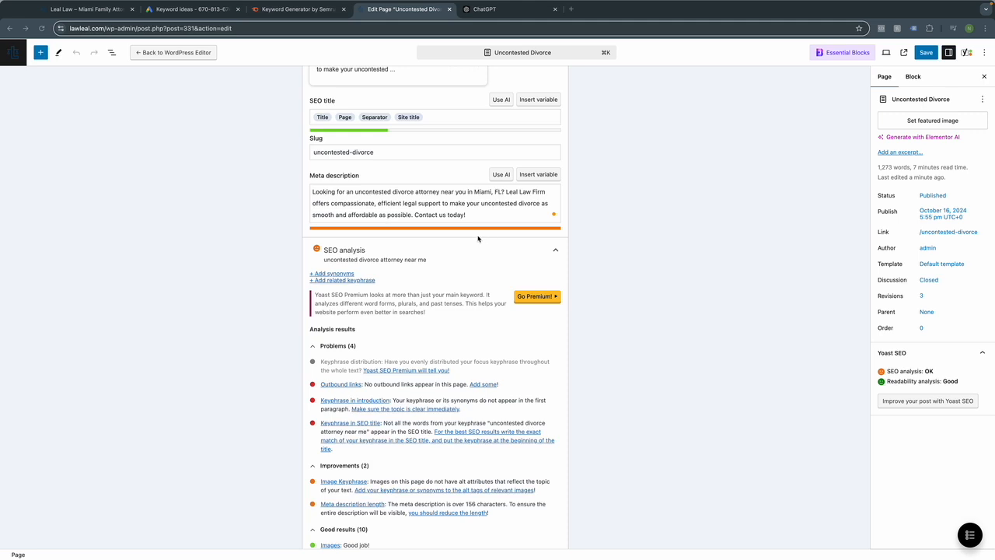
click(437, 206)
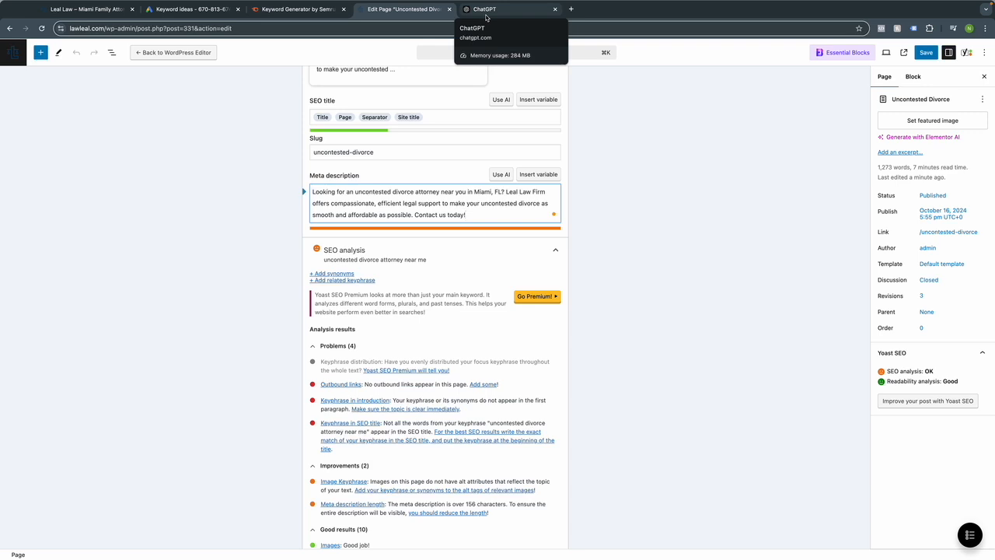
Replace the meta description with the shorter compassionate, efficient Miami, FL uncontested divorce attorney text.
triple_click(424, 206)
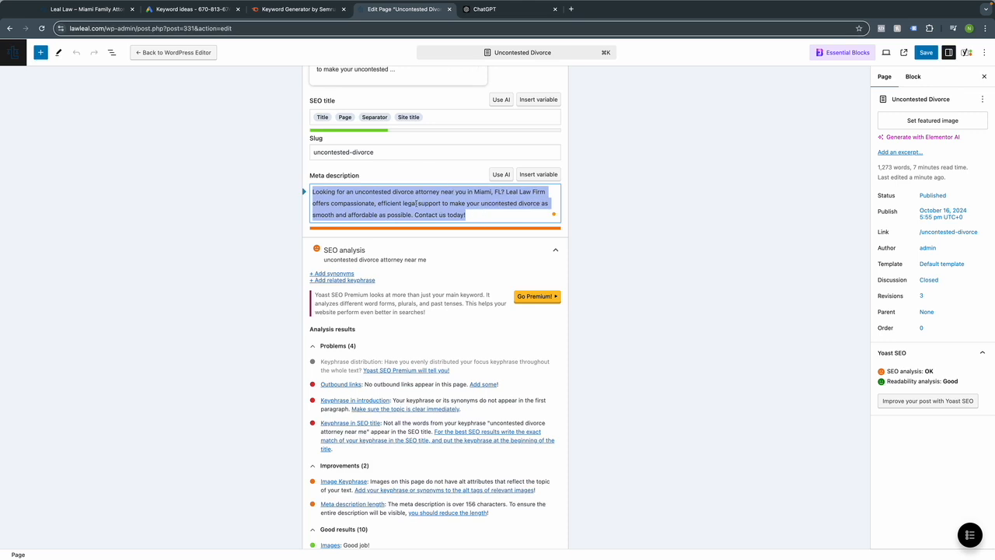
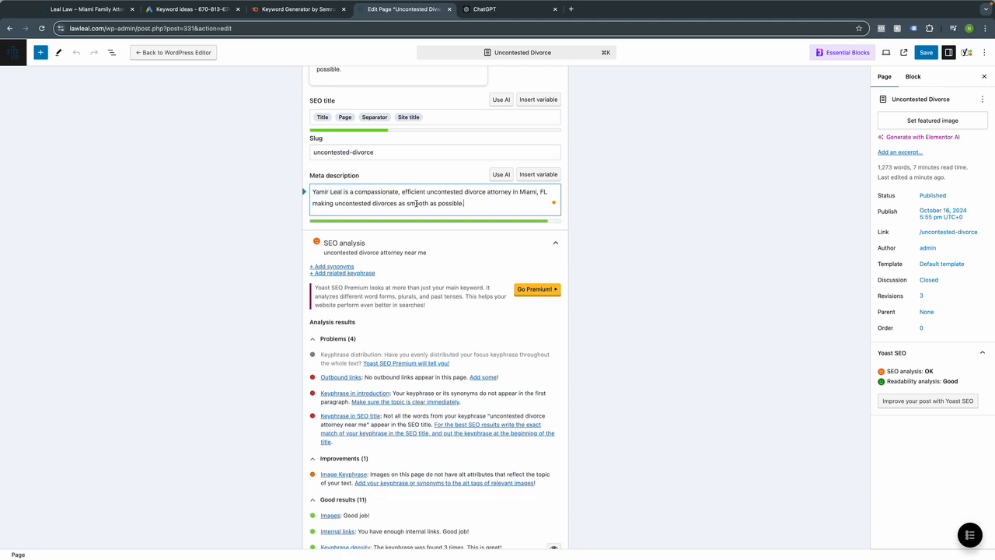
scroll(385, 472, down, 2)
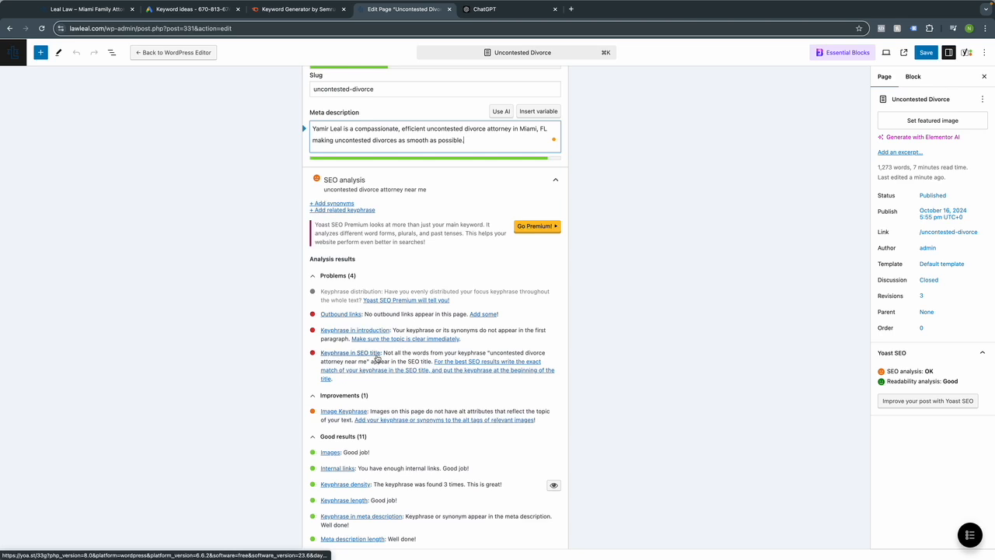
scroll(365, 365, up, 1)
scroll(356, 371, up, 5)
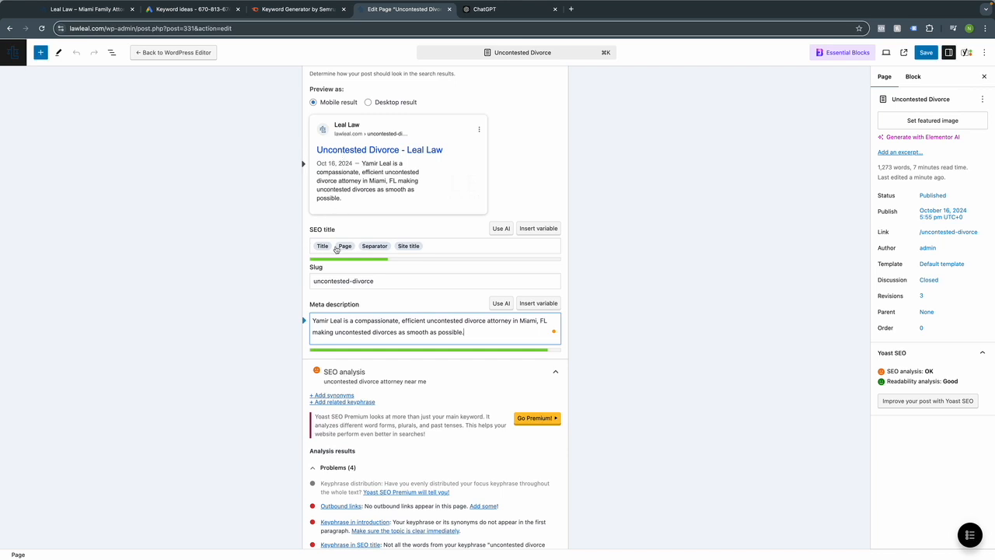
scroll(342, 248, up, 1)
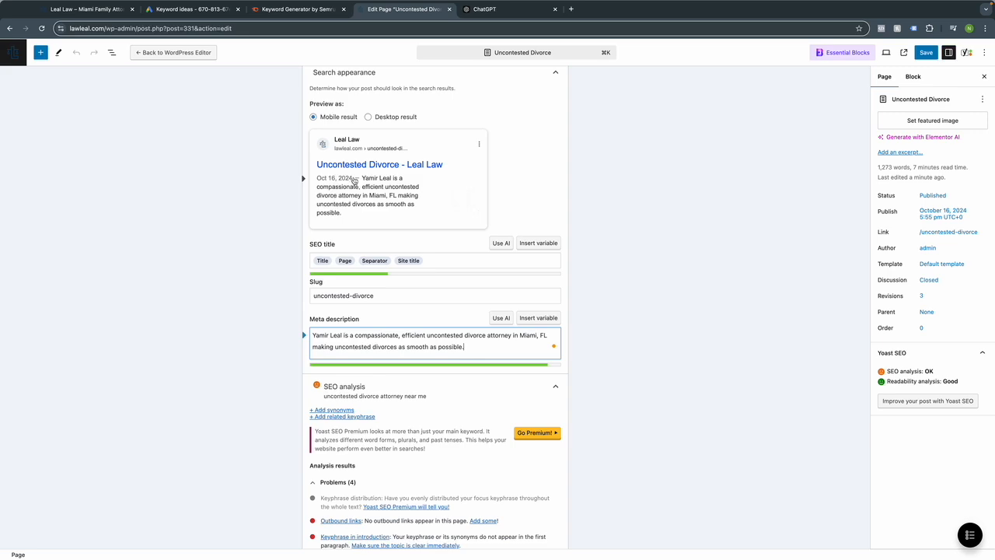
Select the Yoast SEO title field and bring up ChatGPT's suggested meta title.
click(331, 261)
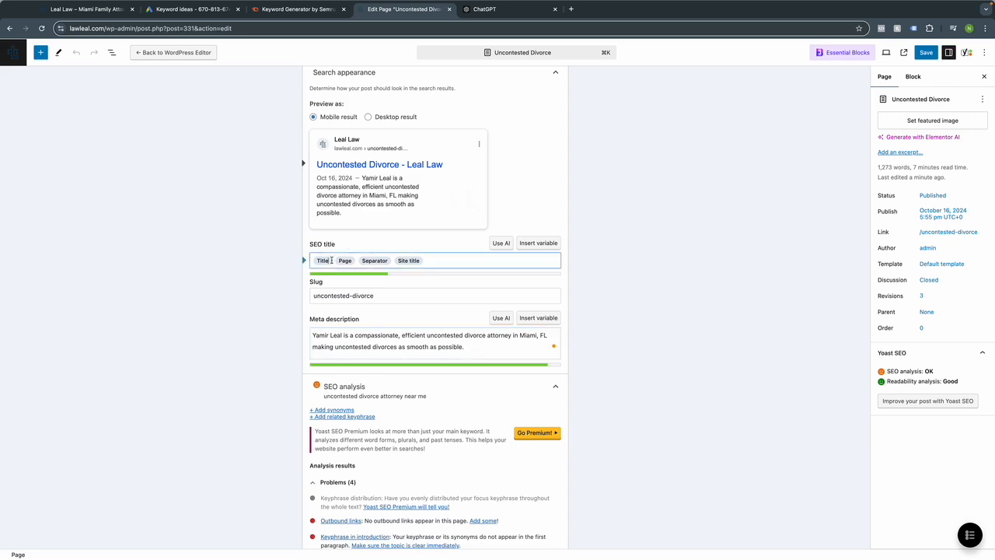
scroll(332, 260, up, 8)
scroll(342, 187, down, 5)
scroll(344, 196, down, 4)
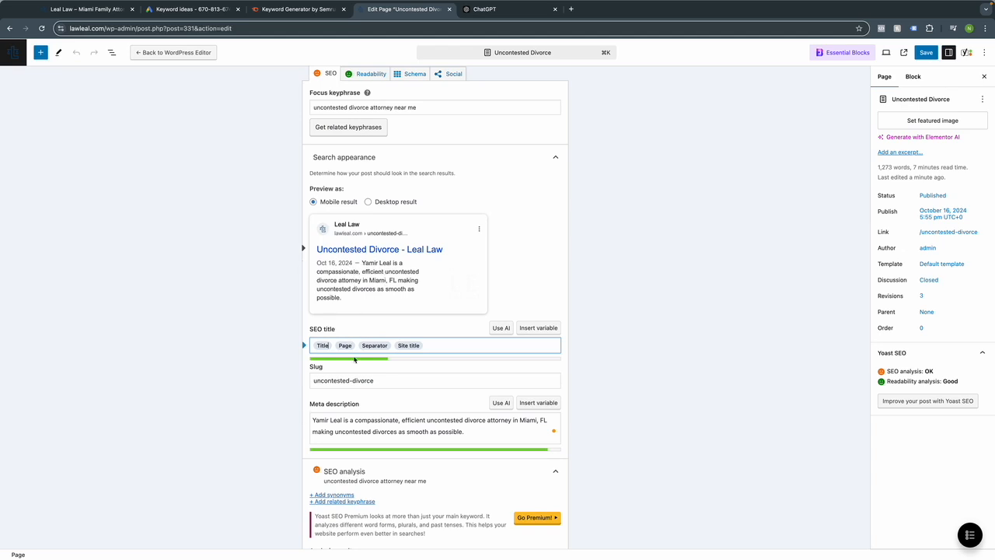
click(512, 9)
Copy ChatGPT's meta title and paste it into the Yoast SEO title, replacing the Title variable.
click(438, 309)
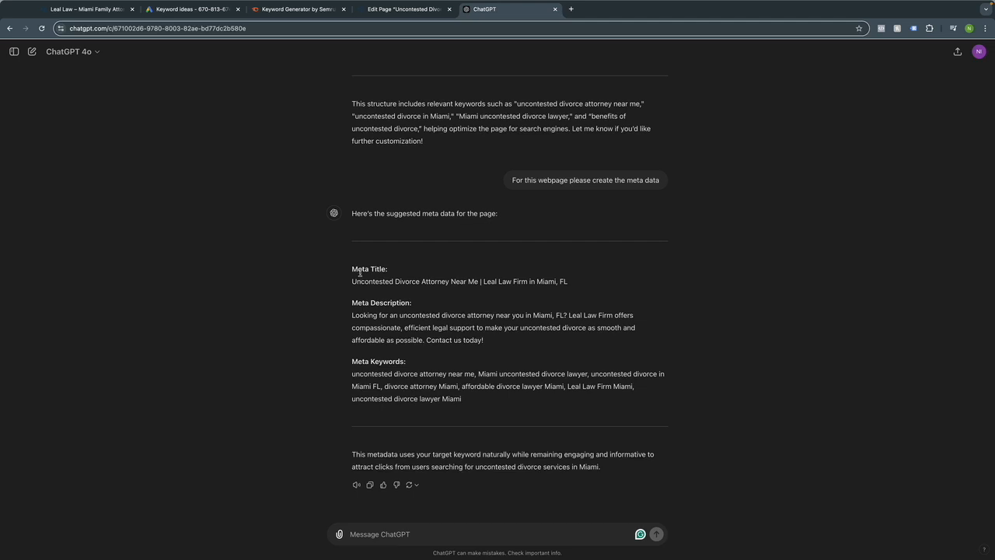
drag(353, 281, 569, 286)
key(super+c)
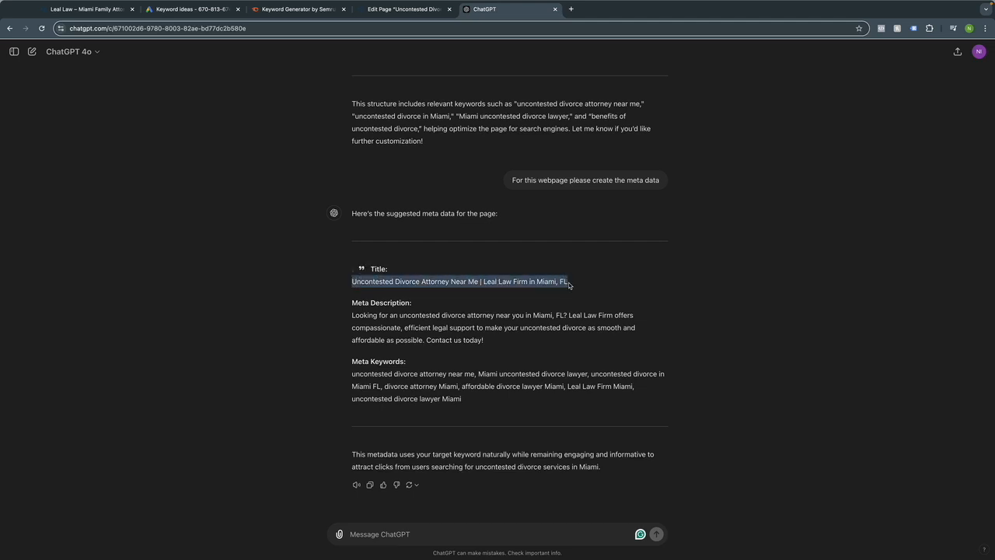
click(380, 8)
scroll(342, 191, up, 1)
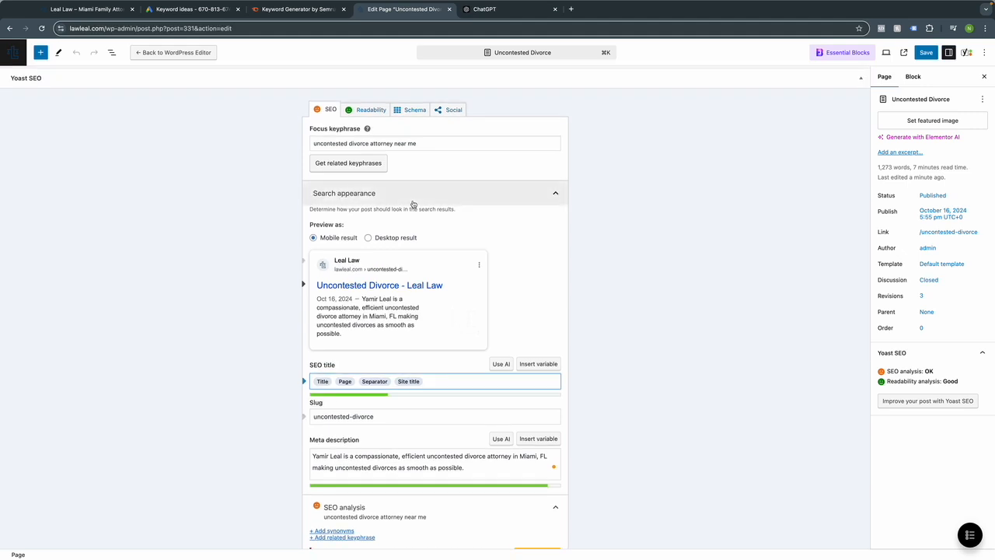
key(BackSpace)
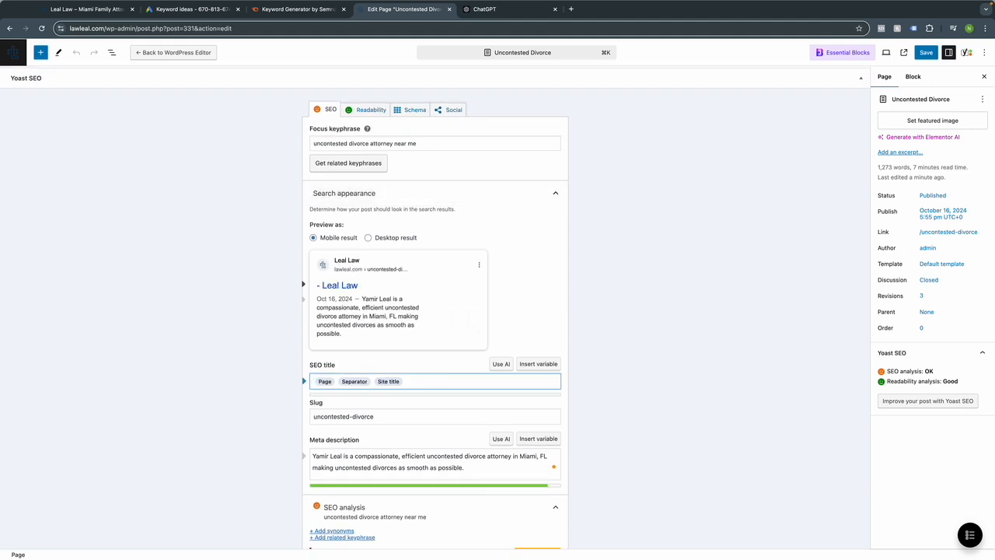
key(super+v)
Delete the Page, Separator and Site title variables and ' in Miami, FL' from the SEO title.
drag(409, 394, 512, 381)
key(BackSpace)
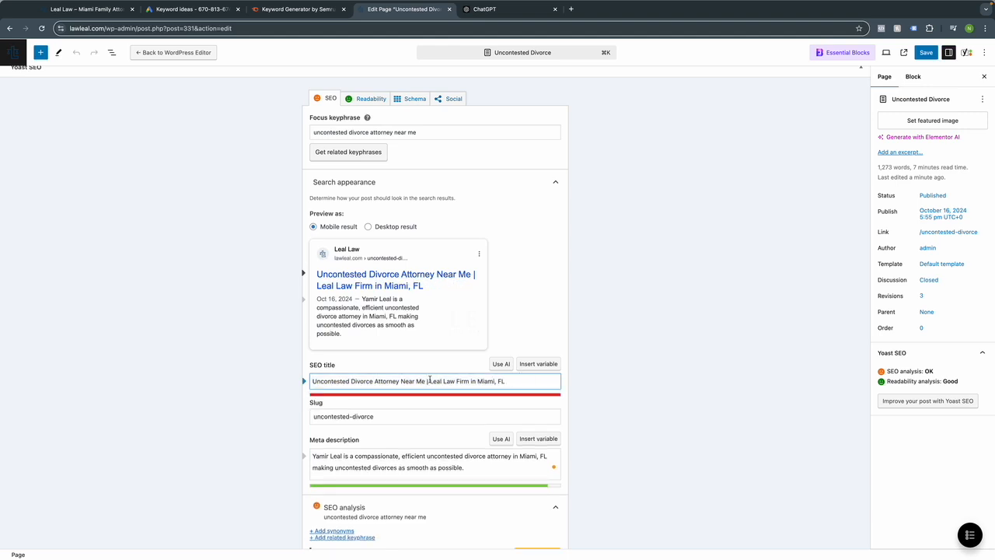
drag(471, 381, 506, 381)
key(BackSpace)
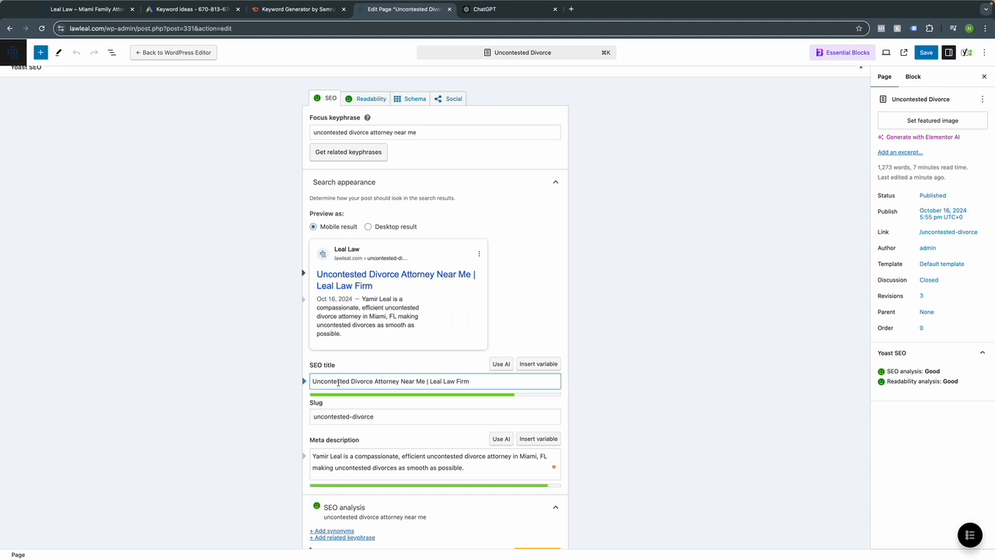
scroll(359, 416, down, 3)
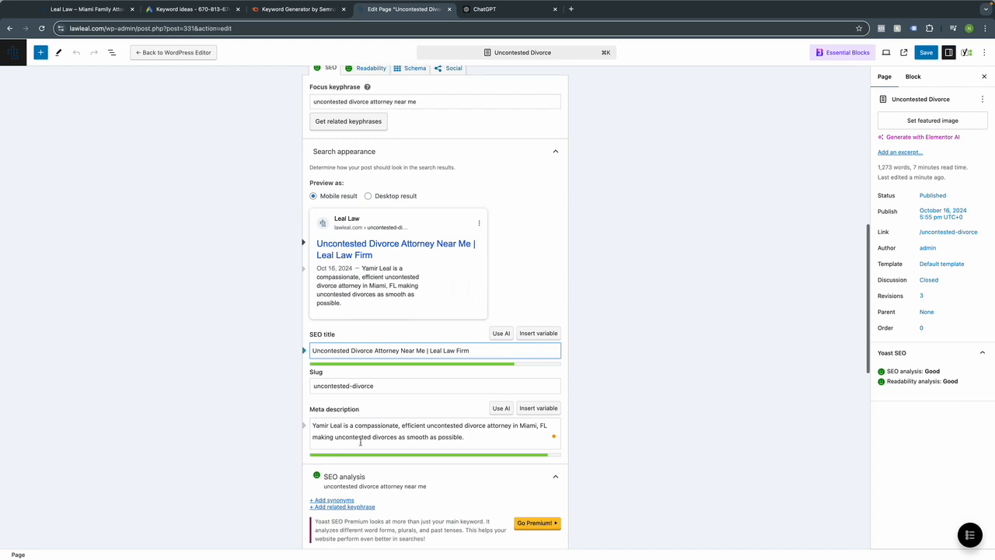
scroll(317, 396, down, 5)
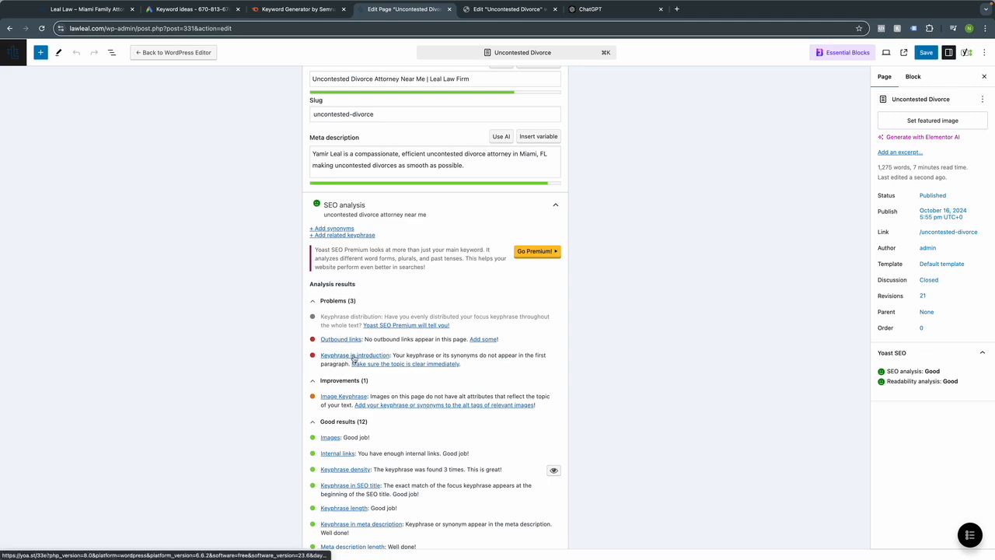
click(495, 11)
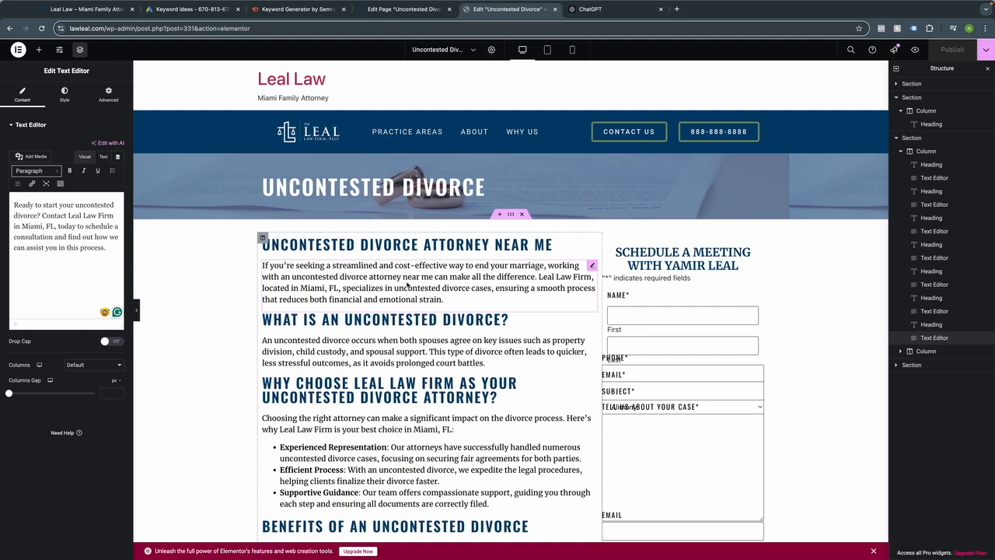
click(414, 10)
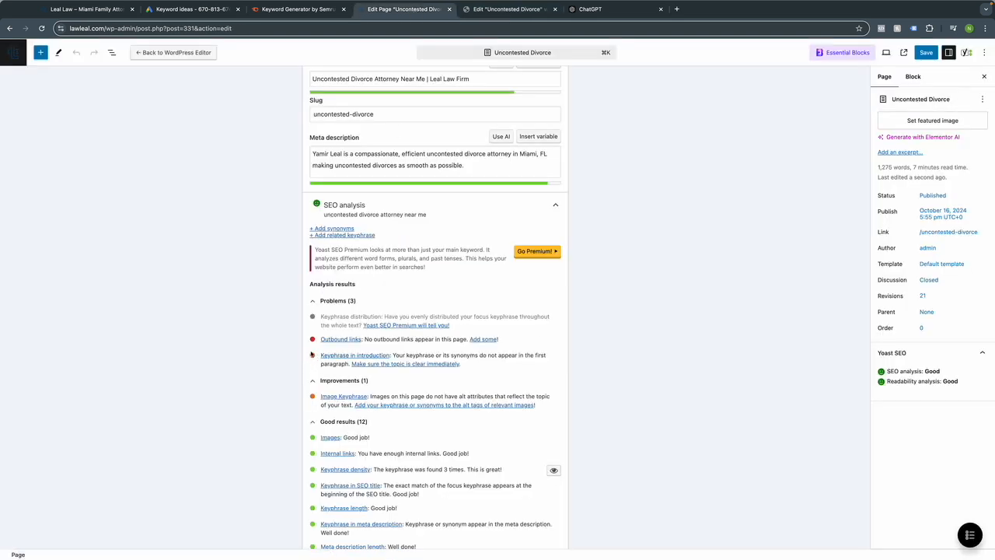
click(509, 10)
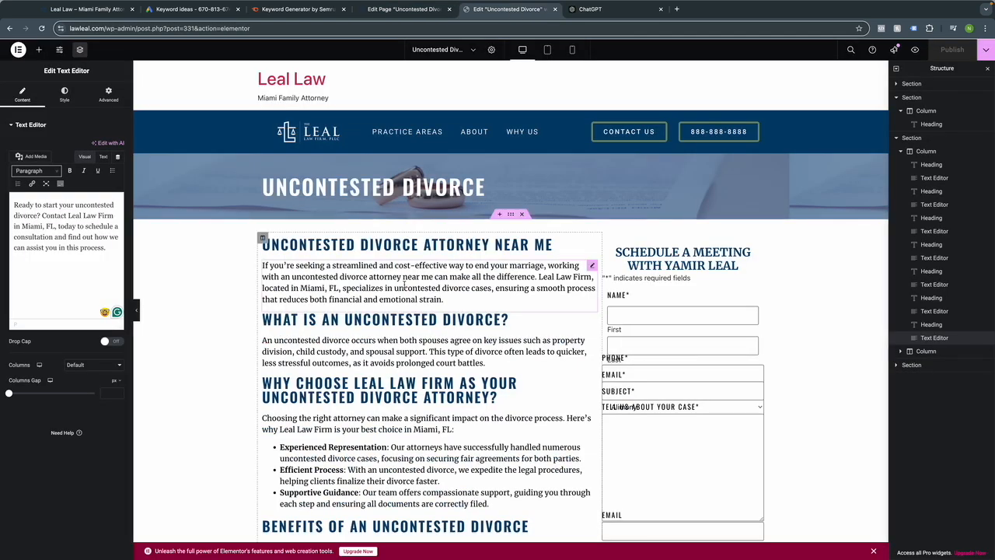
click(268, 282)
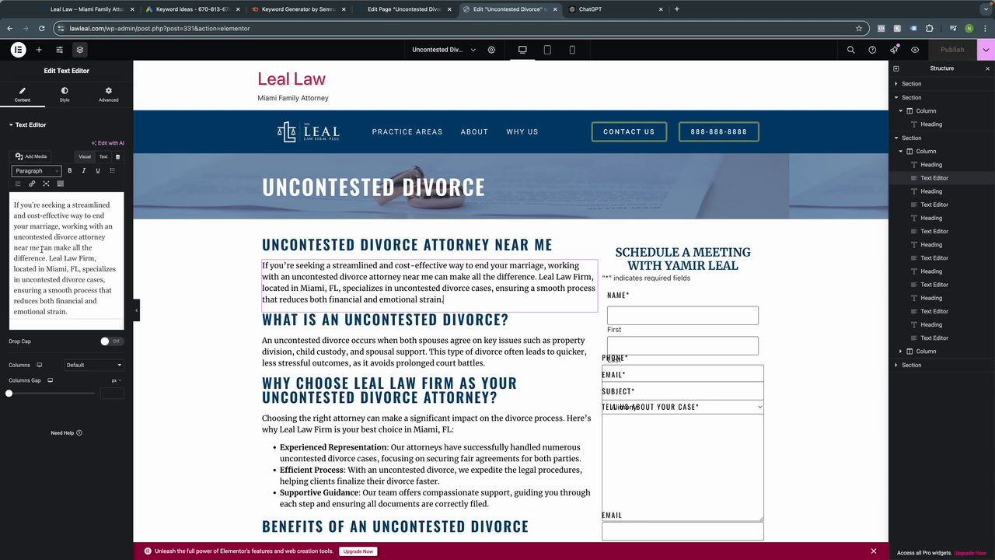
drag(39, 248, 14, 236)
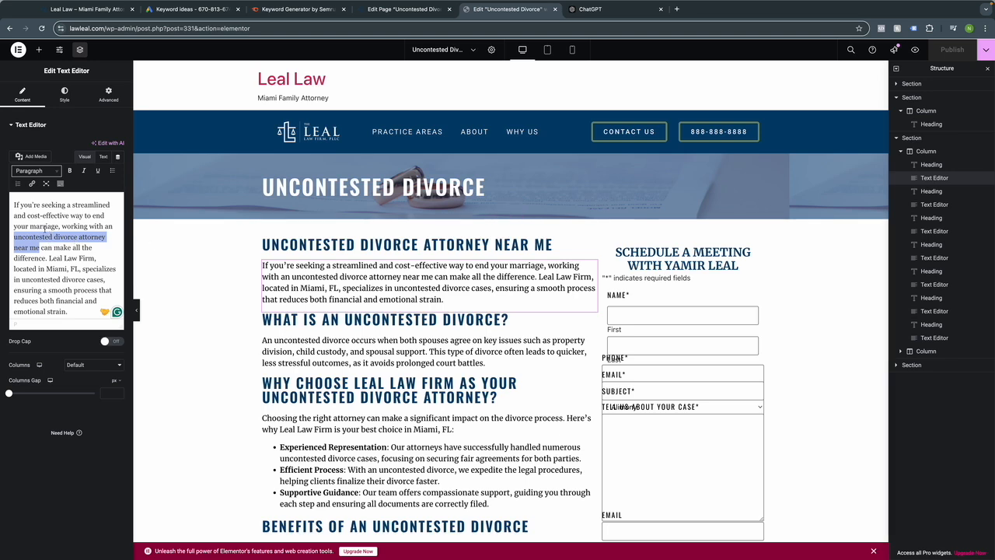
click(400, 11)
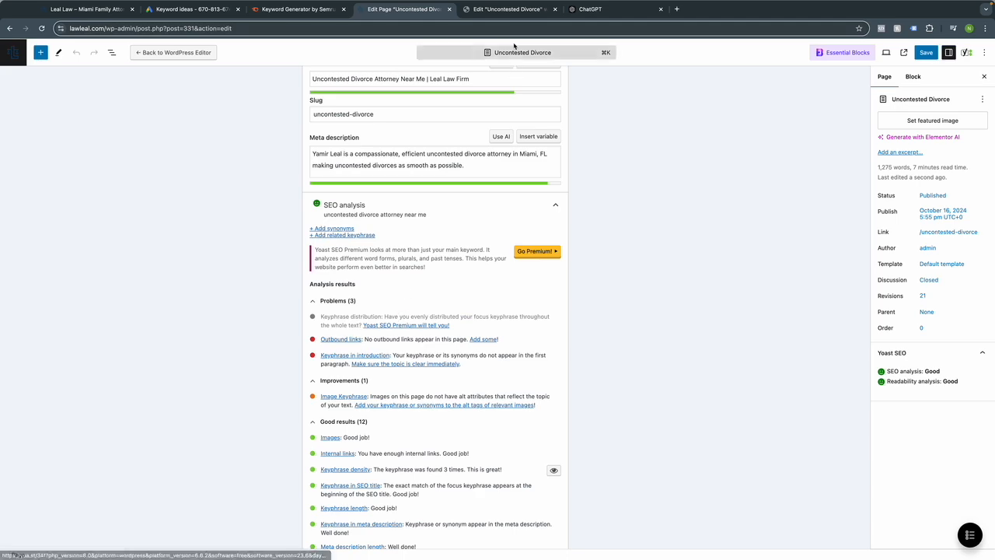
click(507, 9)
scroll(406, 351, down, 12)
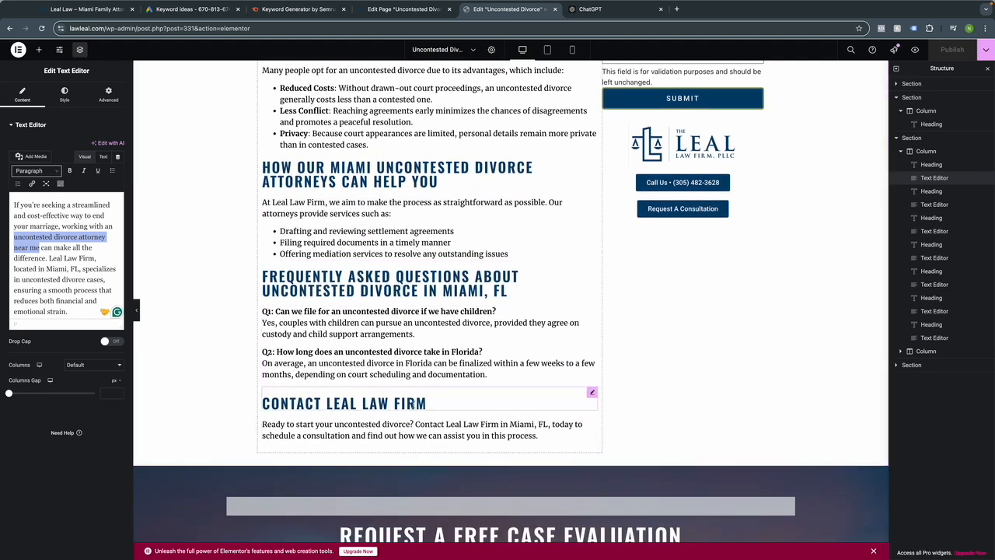
click(428, 429)
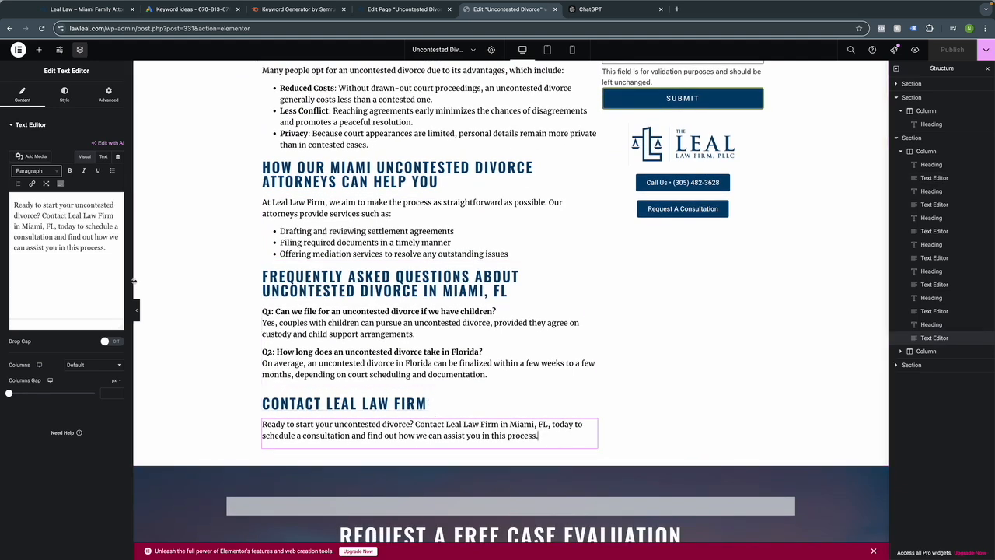
drag(42, 216, 115, 215)
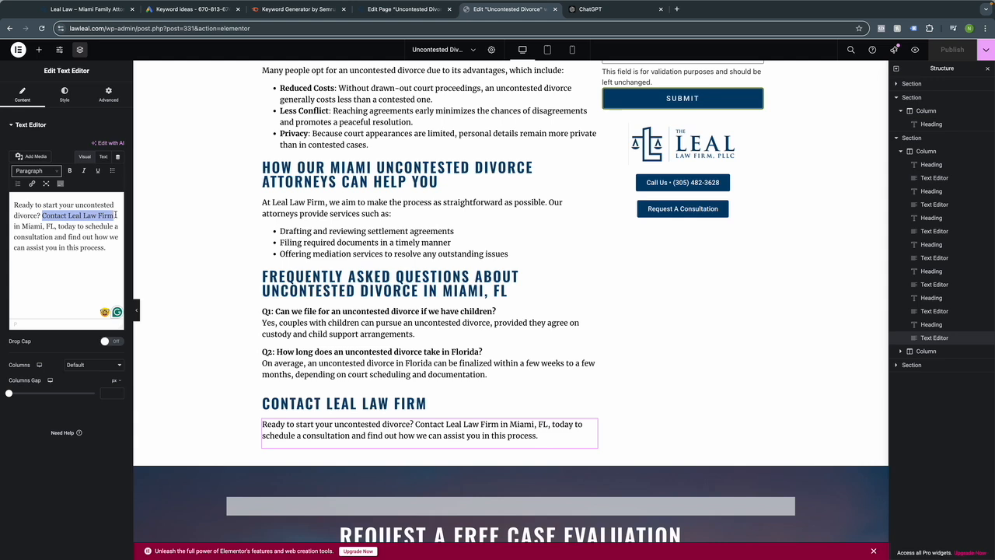
key(super+k)
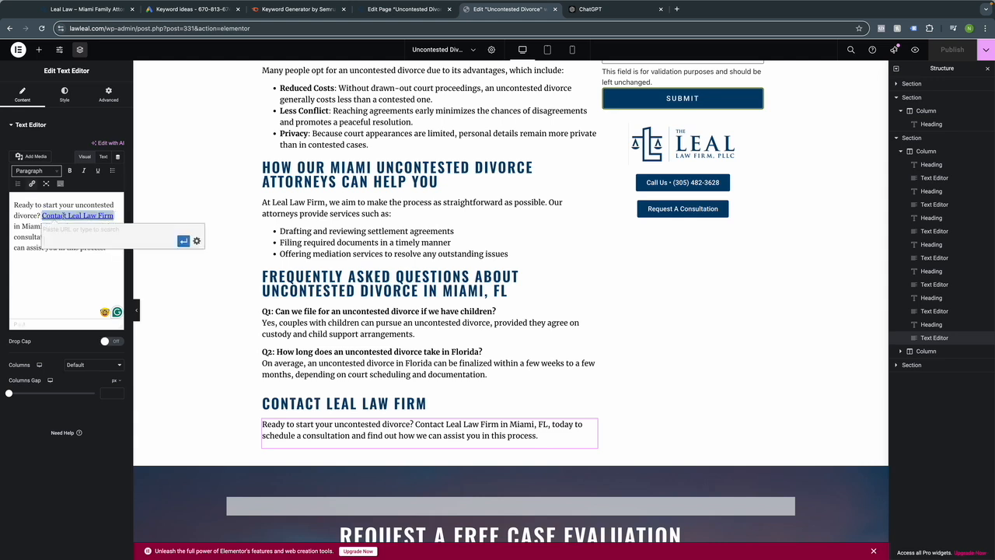
text(contact)
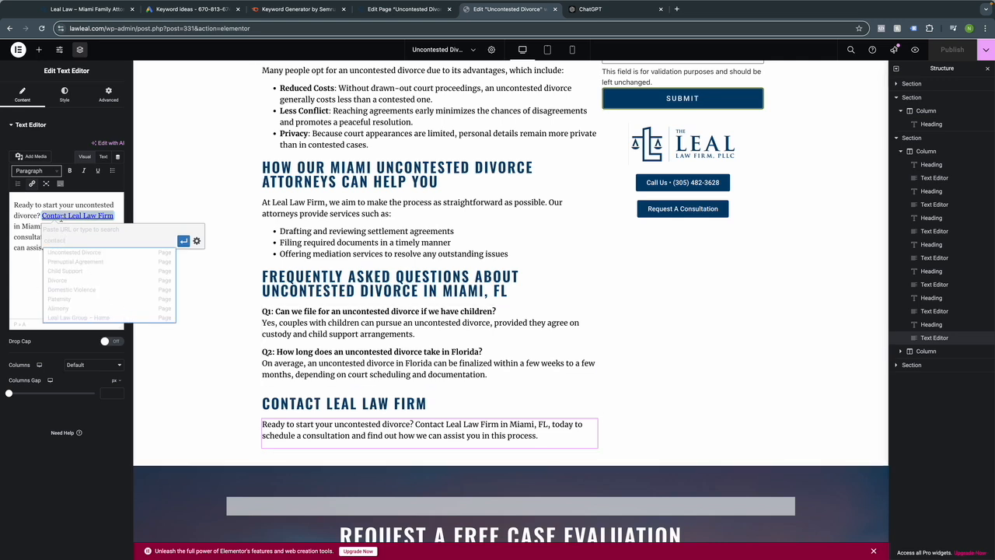
click(56, 210)
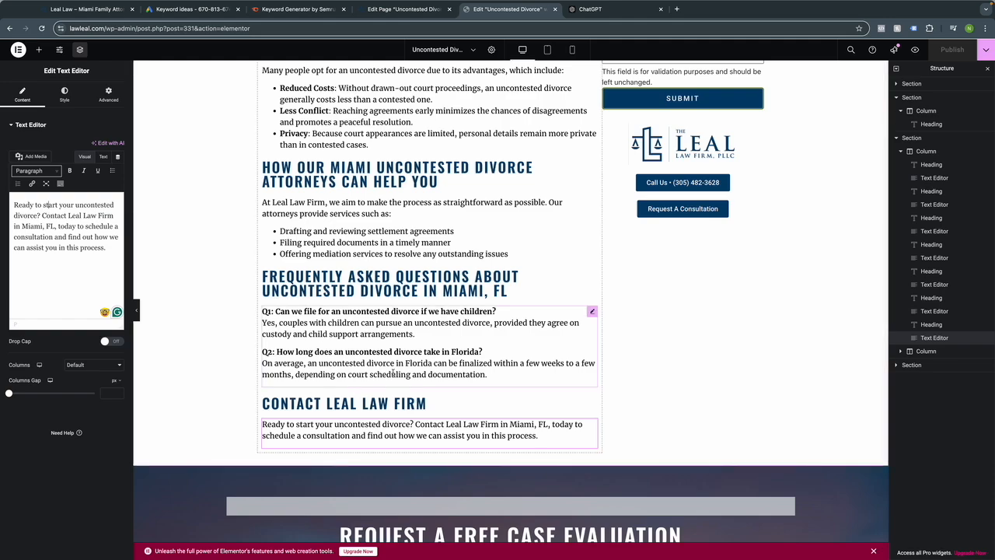
scroll(392, 373, up, 3)
scroll(393, 373, up, 5)
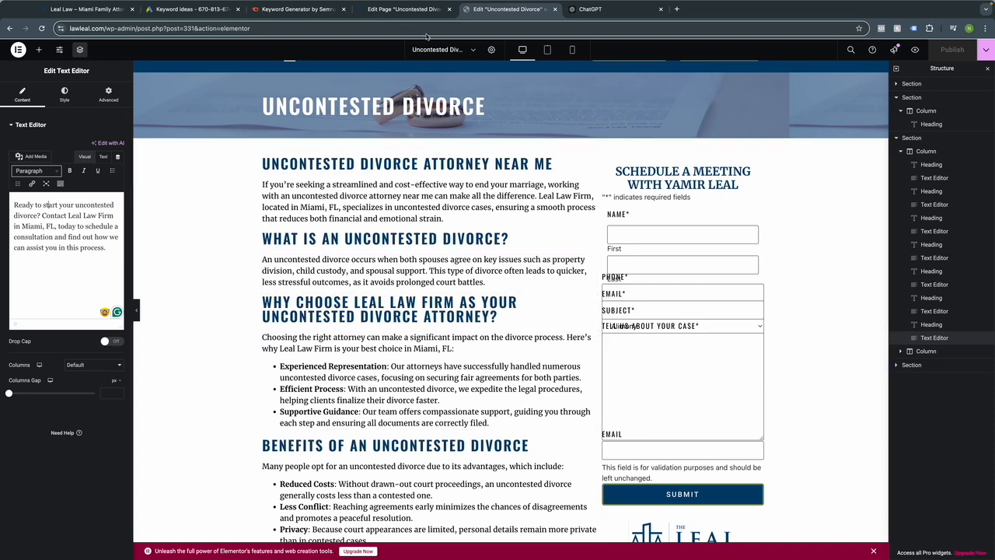
click(363, 10)
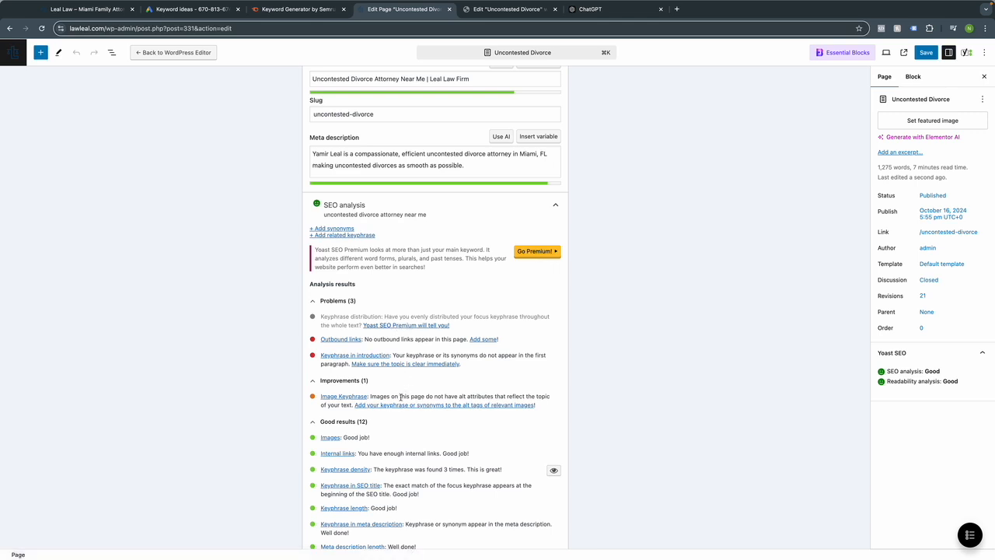
Open the banner section's Style > Background image in the Media Library.
scroll(381, 398, down, 1)
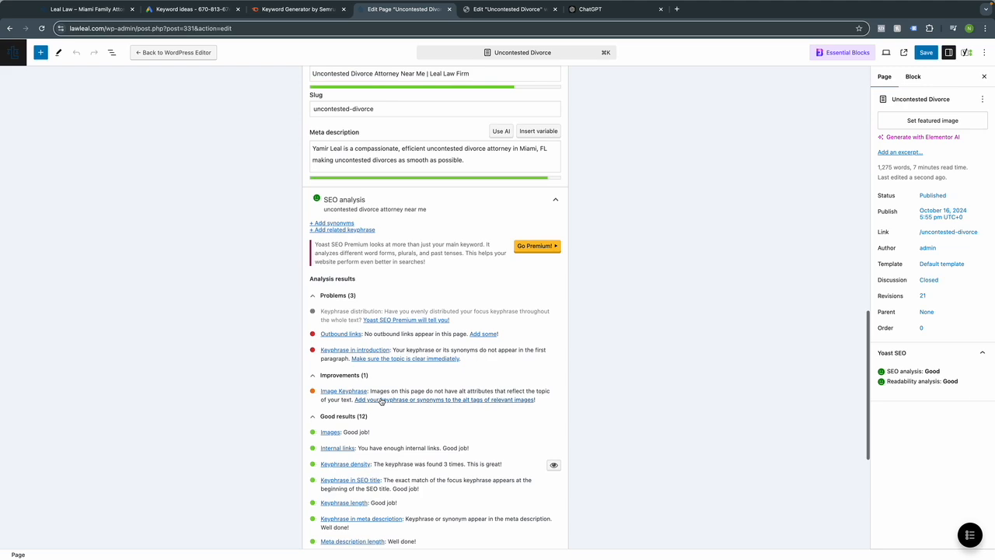
click(505, 21)
scroll(502, 101, up, 1)
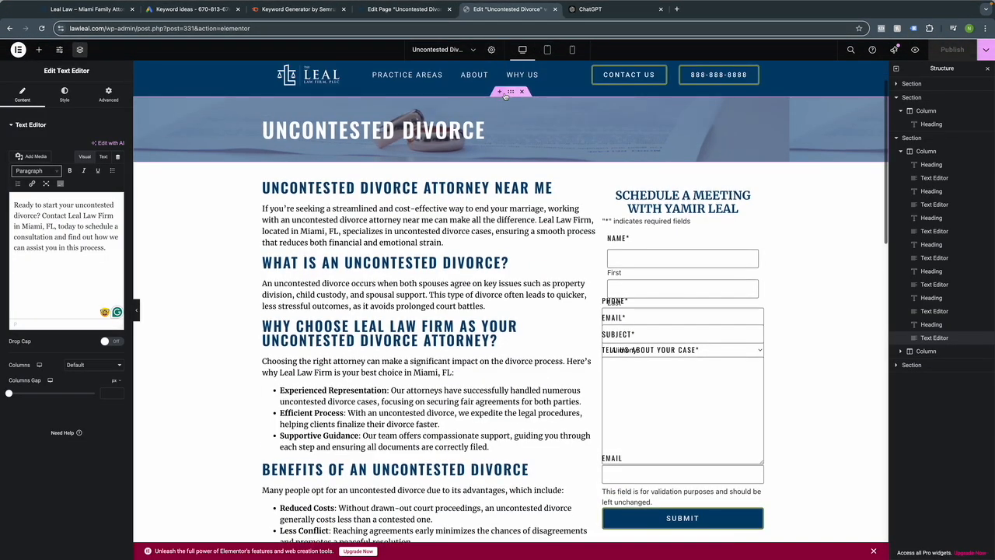
click(511, 92)
click(63, 93)
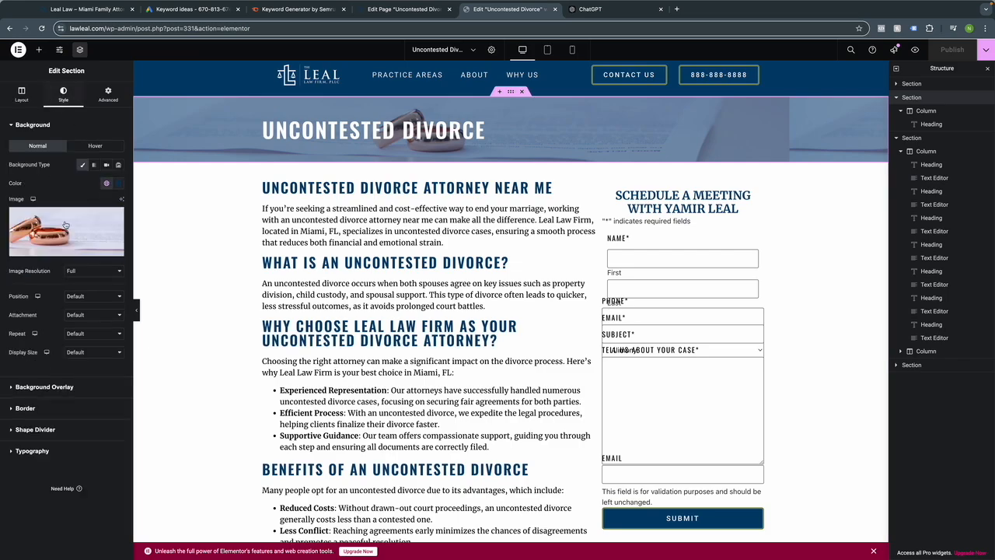
scroll(551, 315, down, 5)
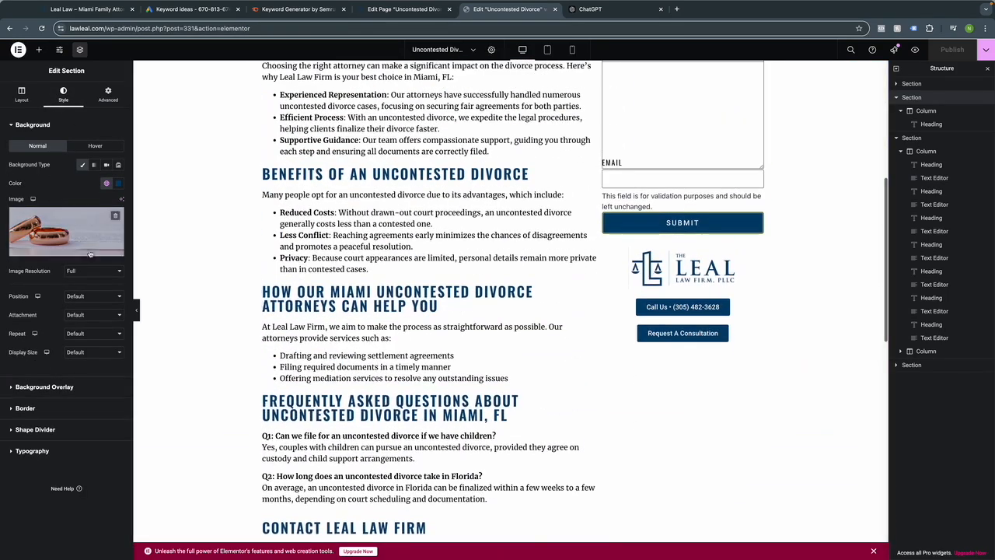
click(39, 232)
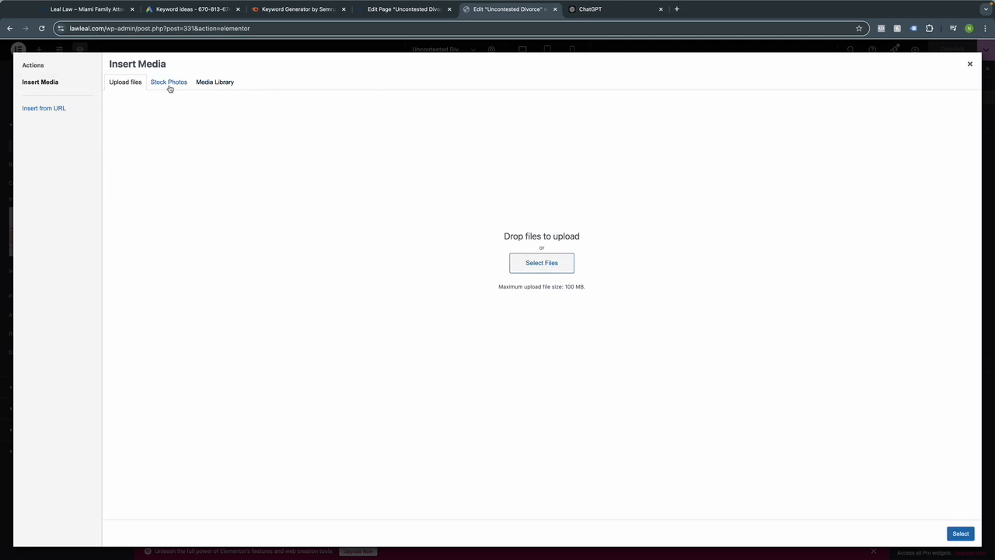
click(212, 83)
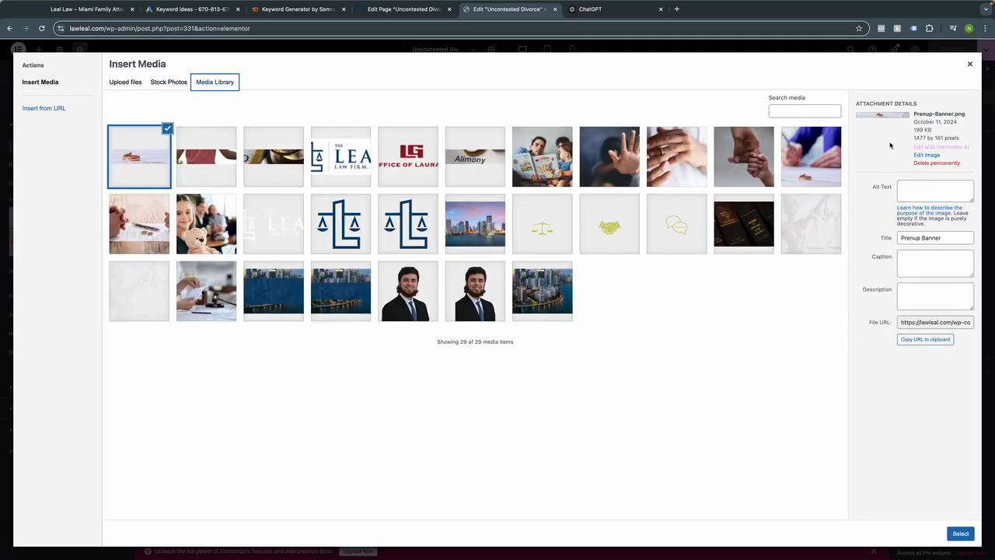
Give Prenup-Banner.png the alt text 'uncontested divorce papers' and apply it as the background.
click(927, 192)
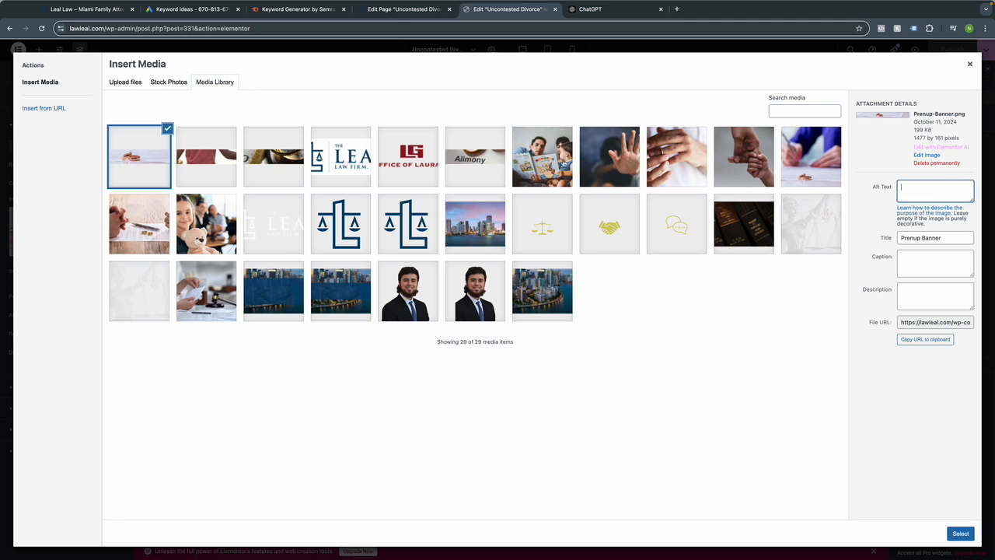
text(uncontested dicor)
key(BackSpace)
text(vorce papers)
click(961, 534)
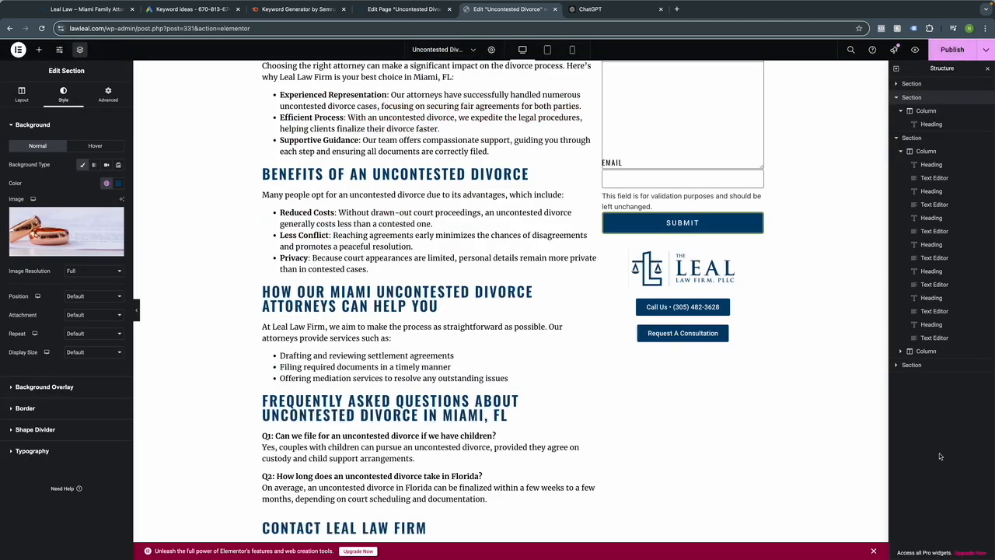
Return to the Edit Page tab and scroll up to the Yoast search appearance preview.
click(381, 14)
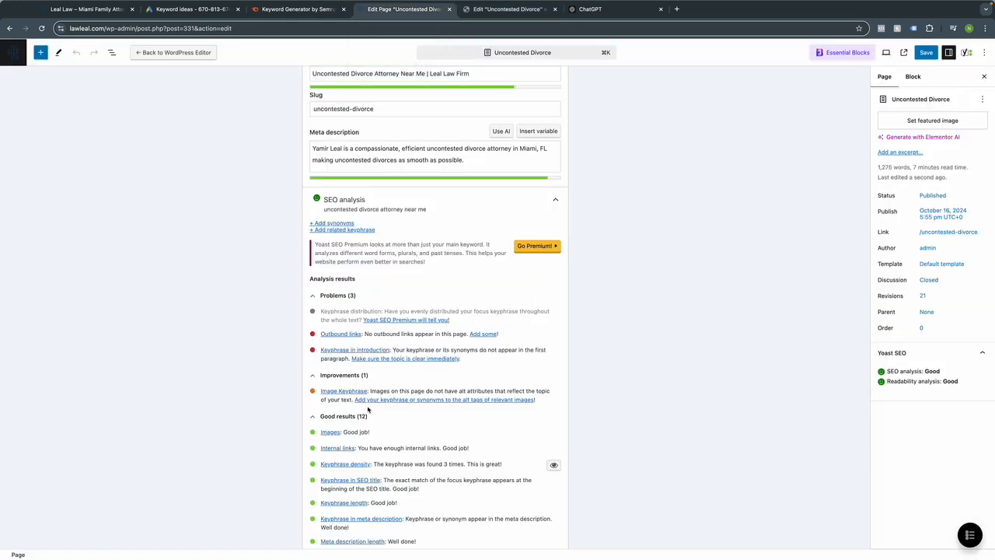
scroll(369, 388, up, 1)
scroll(369, 389, up, 10)
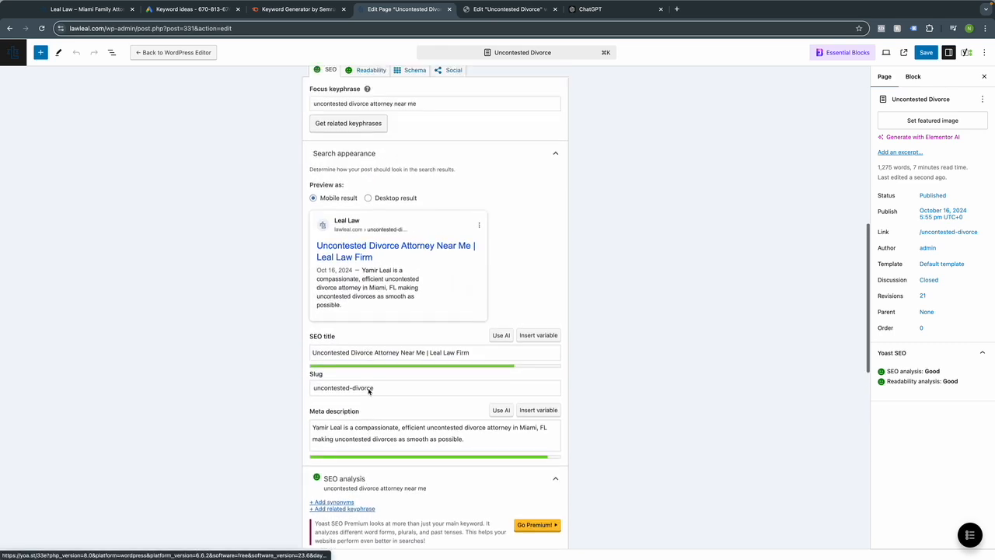